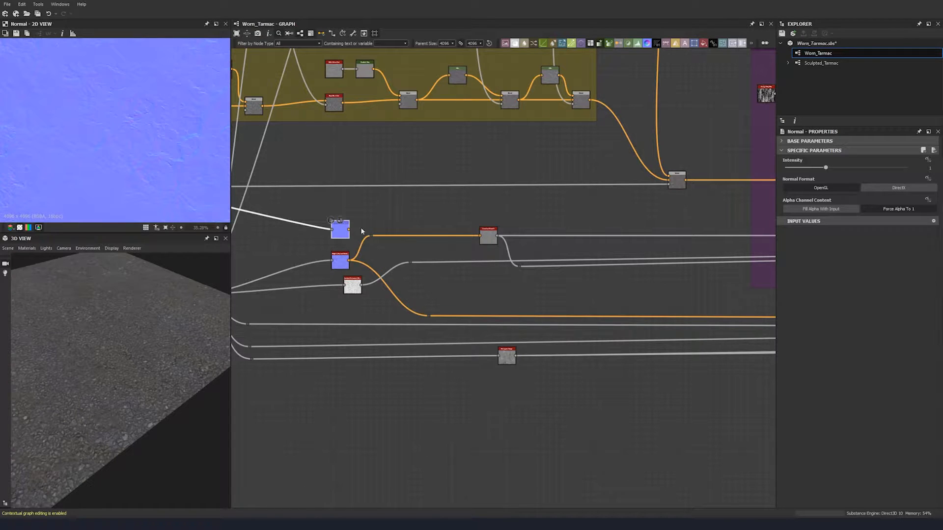
# Combine the two normal map nodes through a Normal Combine node using the Channel Mixer (High Quality) technique
pyautogui.write('normal')
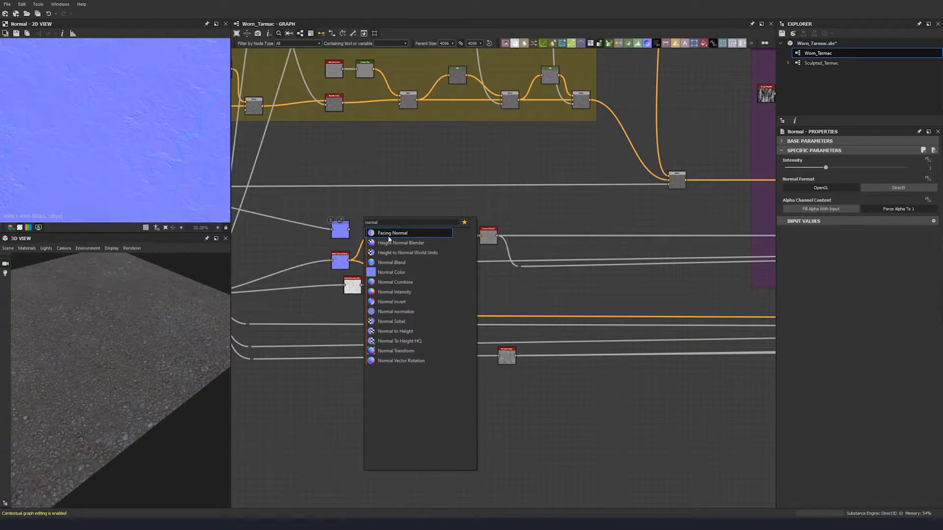
pyautogui.click(395, 282)
pyautogui.moveTo(348, 229); pyautogui.dragTo(359, 253)
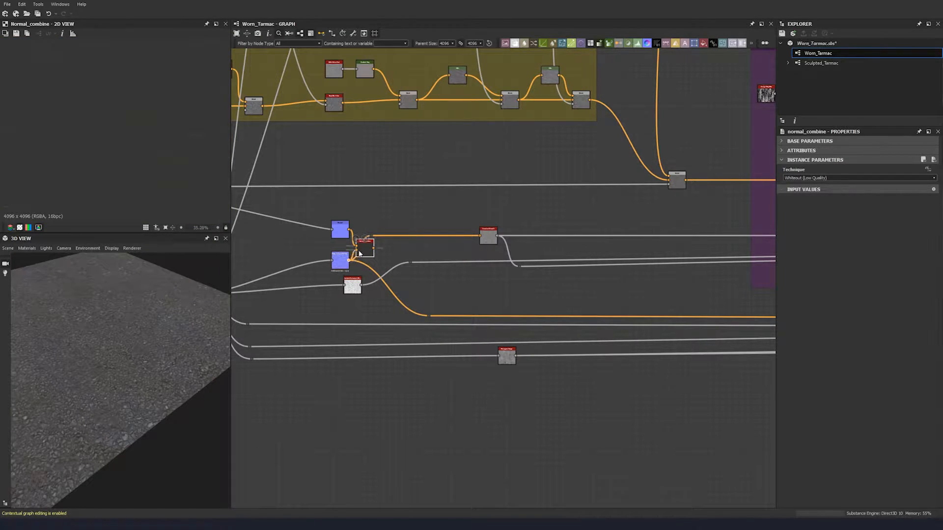
pyautogui.click(815, 178)
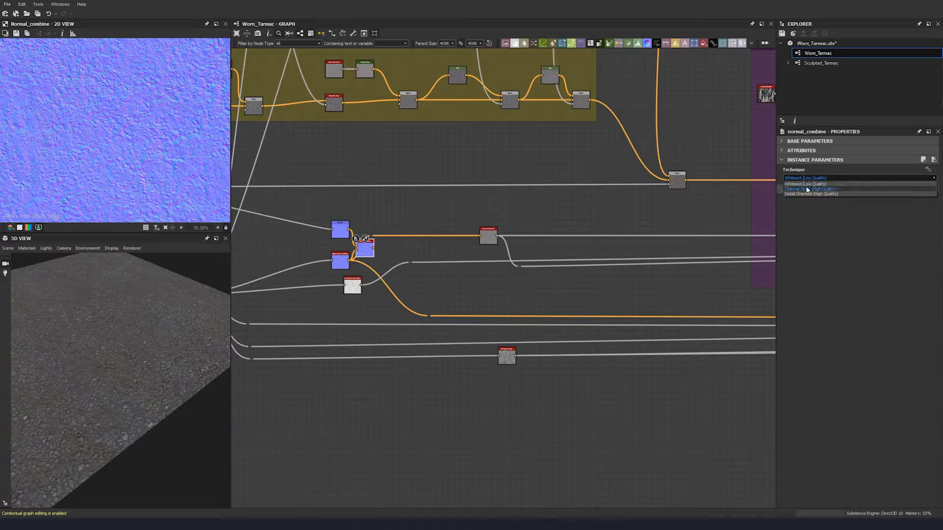
pyautogui.click(807, 190)
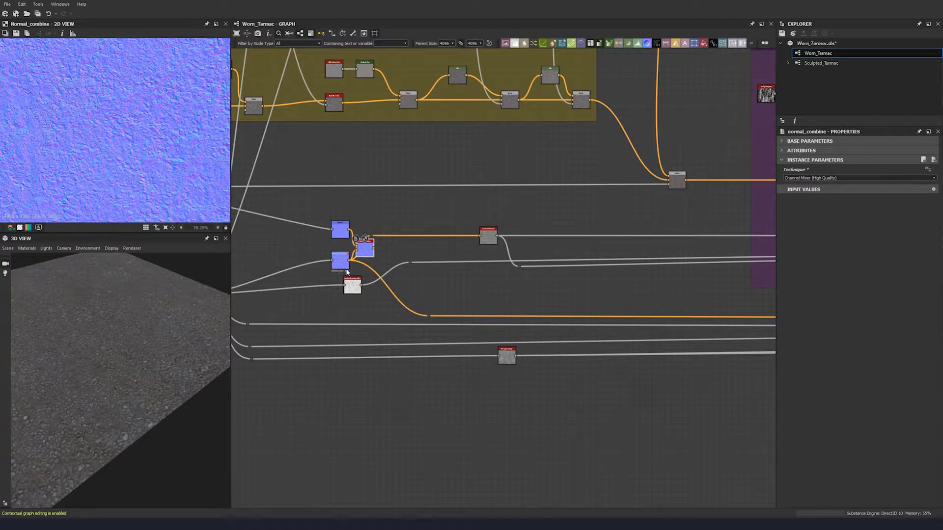
# Move the lower normal node's outgoing links to the Normal Combine output and inspect the tarmac surface in 3D
pyautogui.keyDown('shift'); pyautogui.moveTo(349, 260); pyautogui.dragTo(373, 248); pyautogui.keyUp('shift')
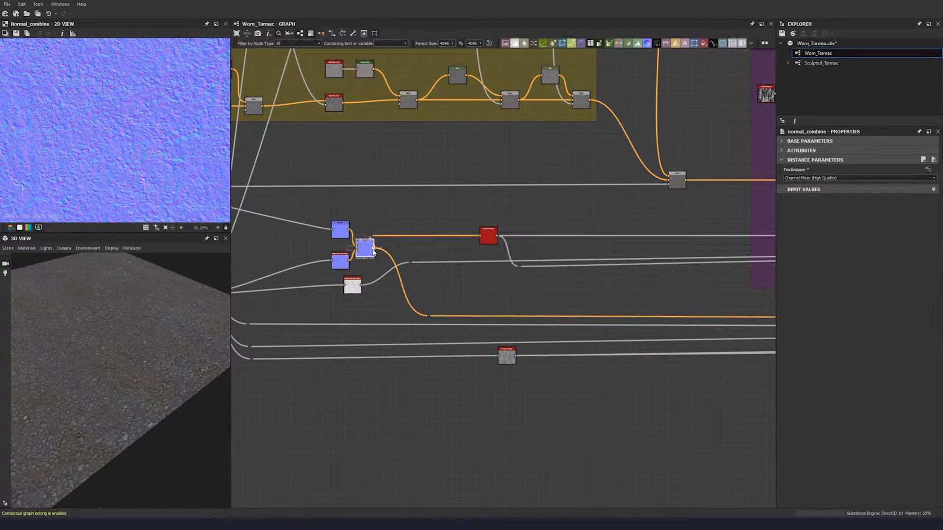
pyautogui.moveTo(133, 360)
pyautogui.mouseDown()
pyautogui.moveTo(147, 358)
pyautogui.moveTo(146, 391)
pyautogui.moveTo(133, 365)
pyautogui.mouseUp()
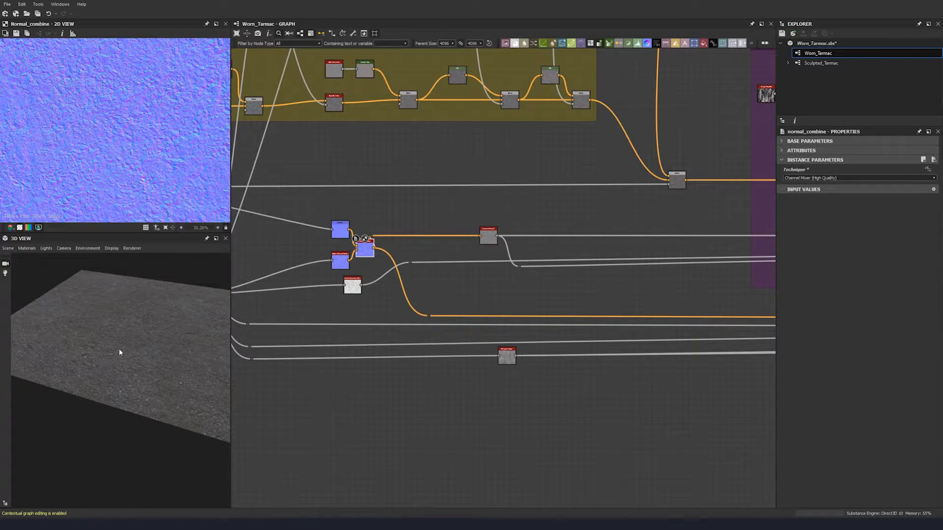
pyautogui.moveTo(99, 319)
pyautogui.mouseDown()
pyautogui.moveTo(124, 315)
pyautogui.moveTo(143, 327)
pyautogui.moveTo(98, 323)
pyautogui.mouseUp()
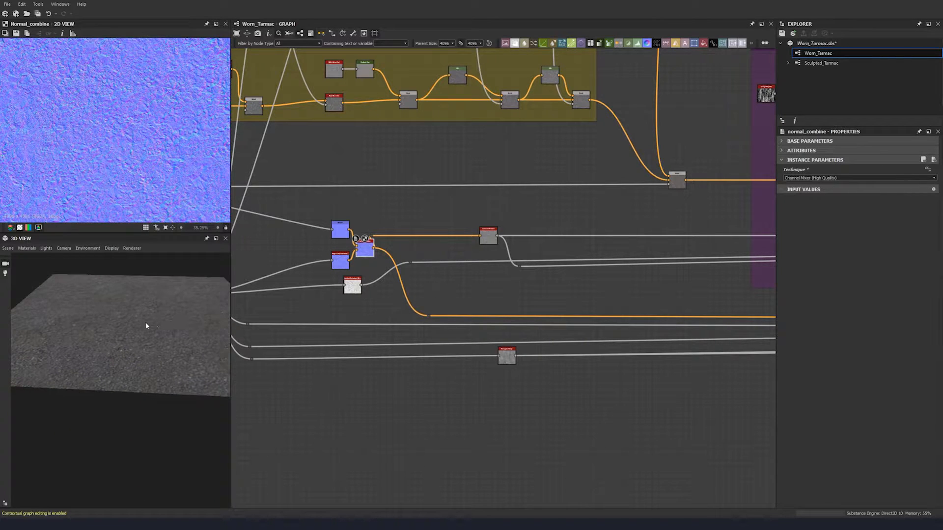
pyautogui.moveTo(116, 326); pyautogui.dragTo(84, 343)
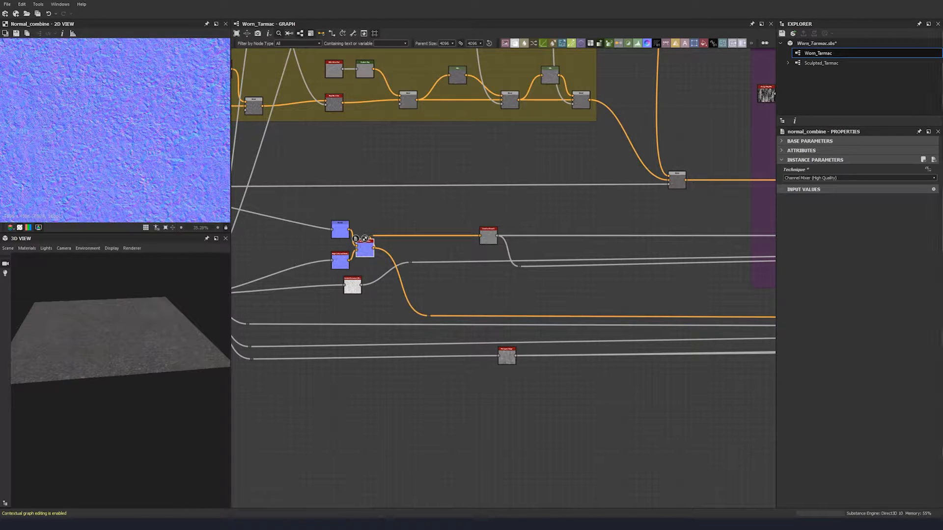
# Add a Moisture Noise node in the empty graph area below the Finishing Up frame
pyautogui.scroll(-1, 438, 306)
pyautogui.moveTo(439, 305); pyautogui.dragTo(235, 147, button='middle')
pyautogui.scroll(-3, 235, 147)
pyautogui.moveTo(431, 179); pyautogui.dragTo(419, 256, button='middle')
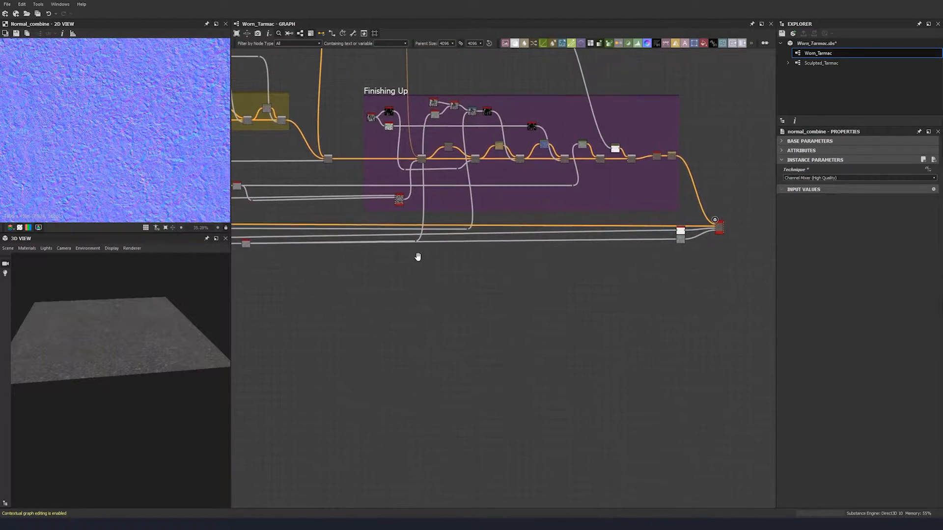
pyautogui.scroll(4, 403, 260)
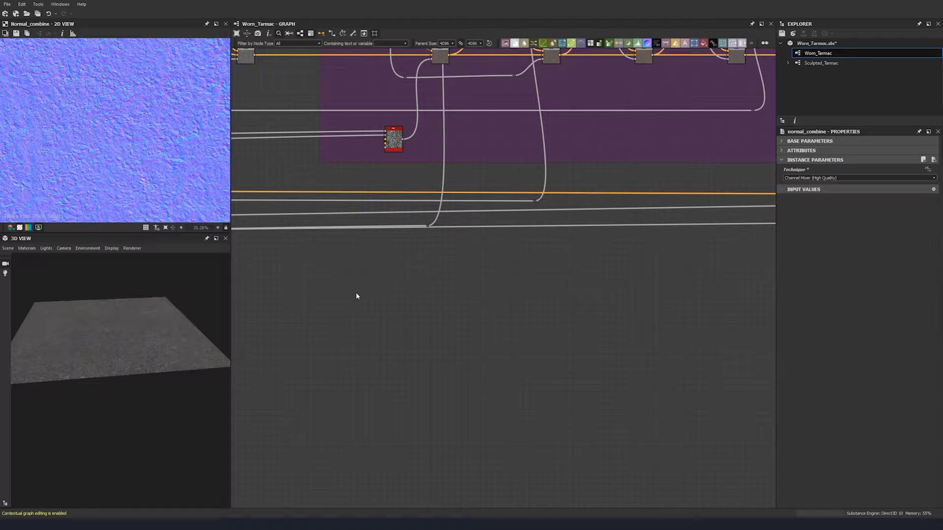
pyautogui.press('space')
pyautogui.write('moi')
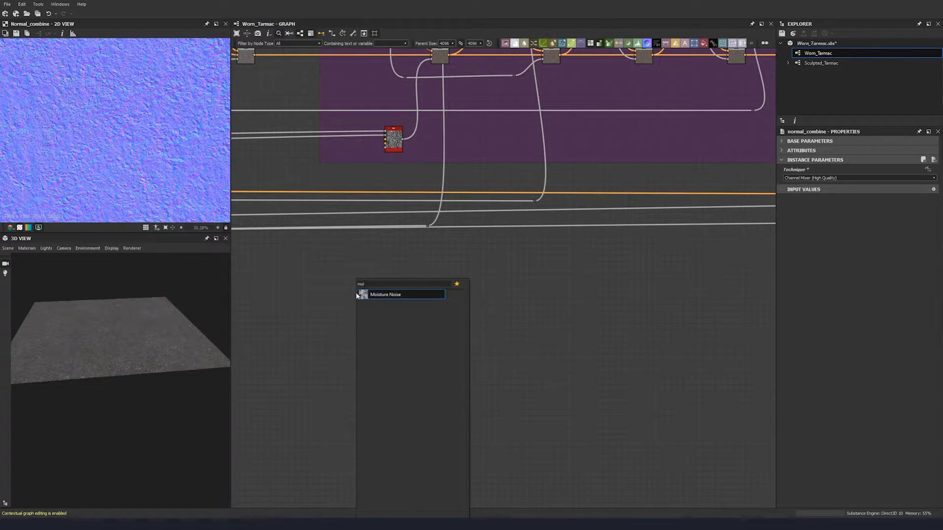
pyautogui.click(356, 295)
pyautogui.moveTo(355, 295); pyautogui.dragTo(369, 276)
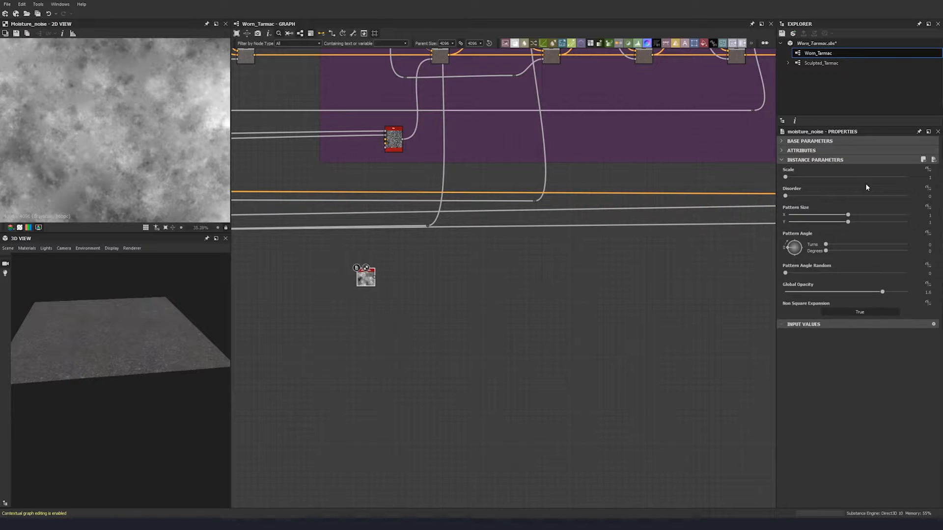
# Set the Moisture Noise node's Disorder to 0.62
pyautogui.moveTo(803, 199); pyautogui.dragTo(810, 199)
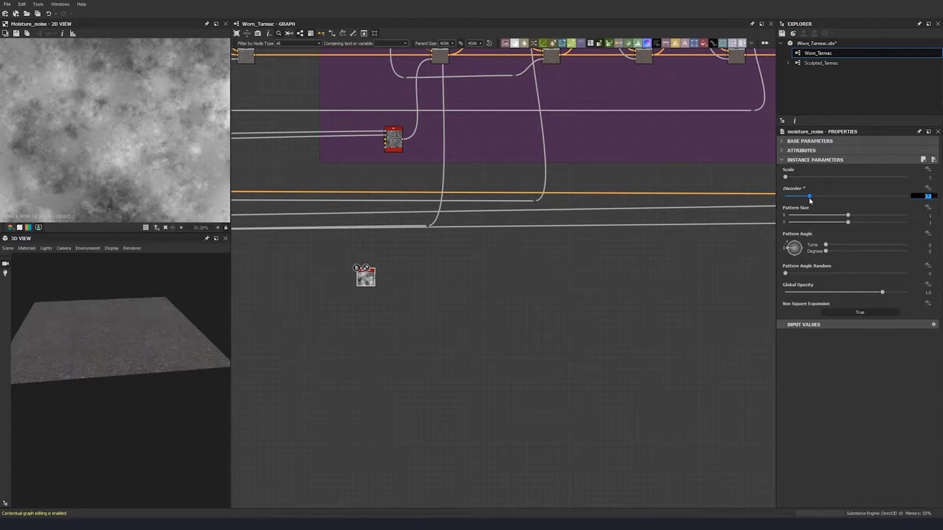
pyautogui.write('2')
pyautogui.press('Return')
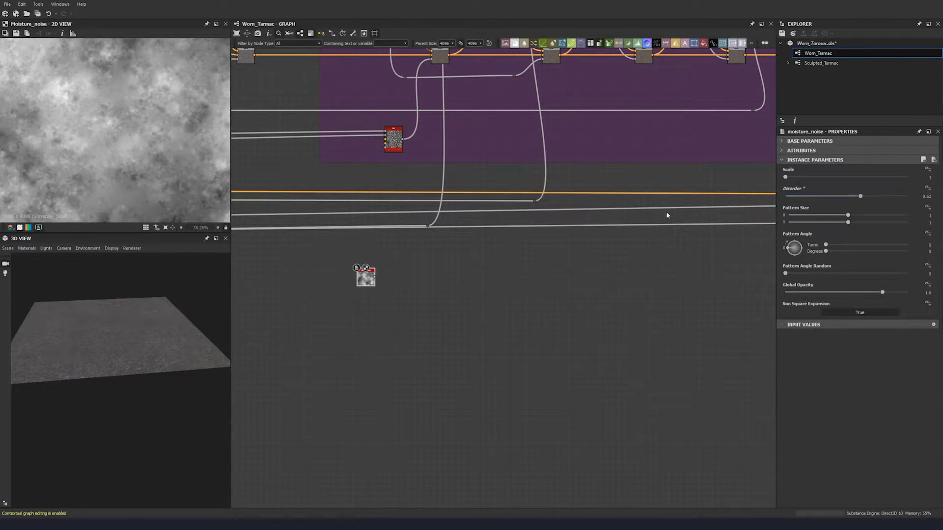
# Add a Blend node and connect the Moisture Noise output to its foreground input
pyautogui.scroll(3, 402, 282)
pyautogui.press('space')
pyautogui.click(425, 306)
pyautogui.moveTo(346, 277); pyautogui.dragTo(400, 300)
# Add a Fractal Sum Base node below the Moisture Noise with Roughness 1.19, Global Opacity 1.38 and Min Level 5
pyautogui.press('space')
pyautogui.write('fracta')
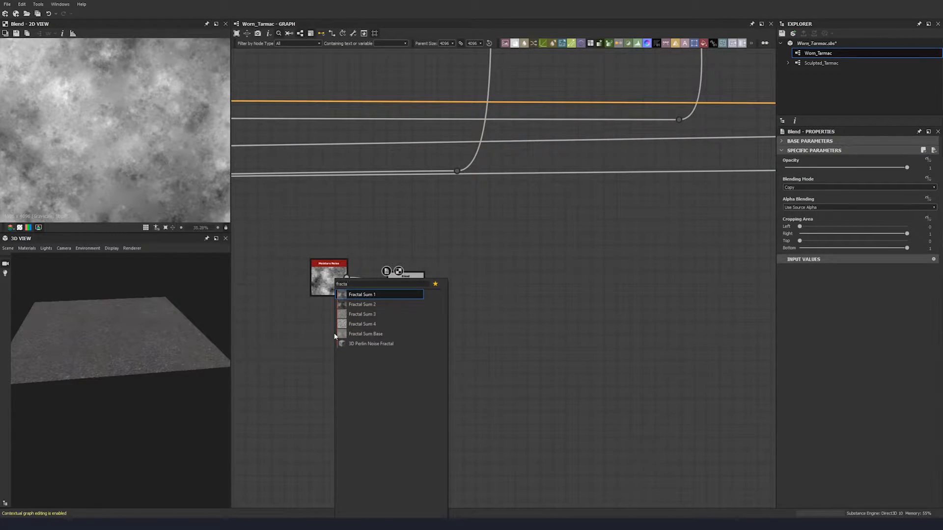
pyautogui.click(379, 334)
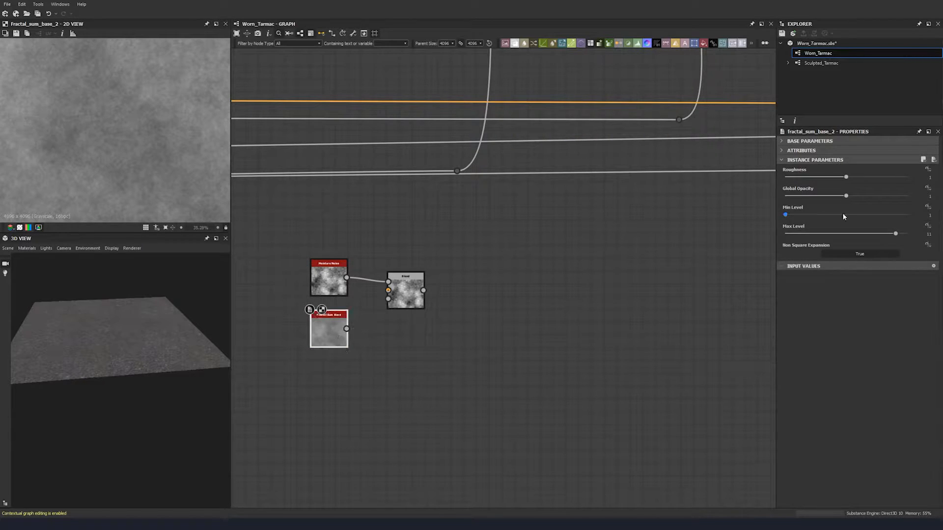
pyautogui.click(930, 177)
pyautogui.write('1.19')
pyautogui.press('Tab')
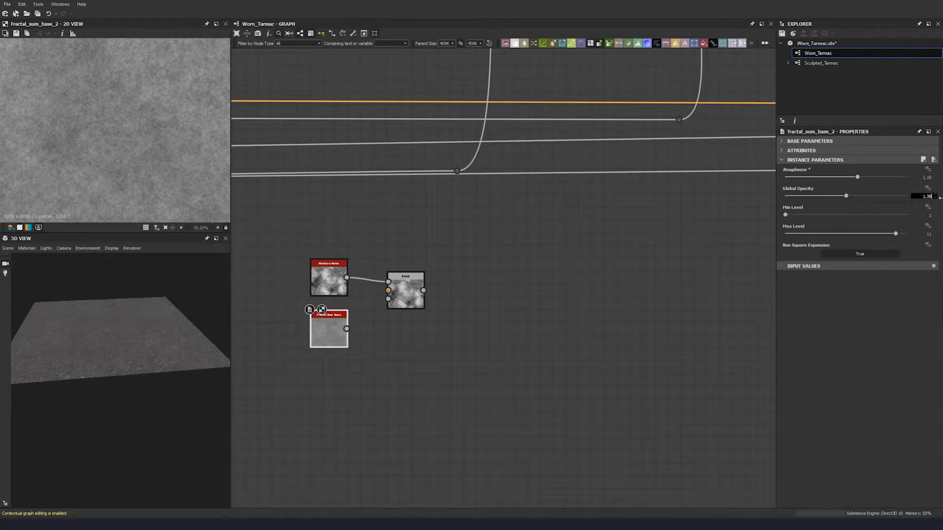
pyautogui.write('1.38')
pyautogui.press('Return')
pyautogui.click(929, 215)
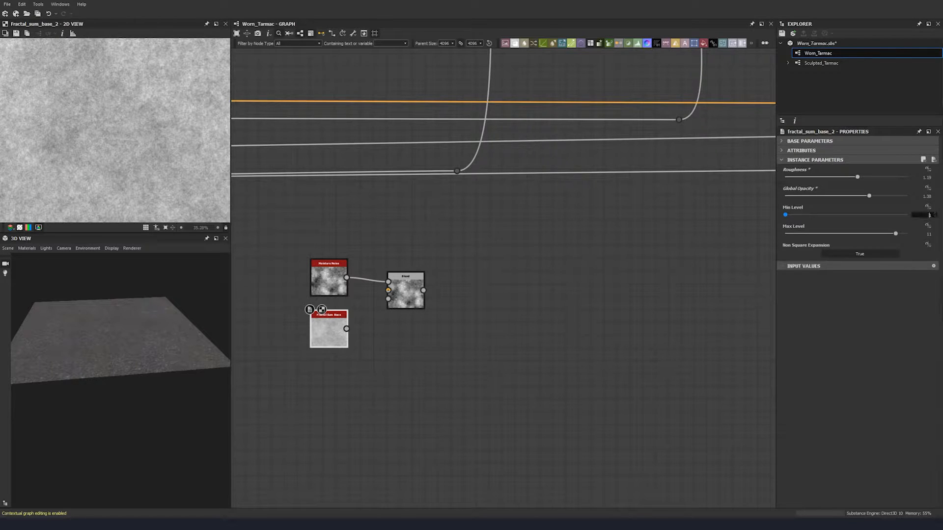
pyautogui.moveTo(813, 215); pyautogui.dragTo(827, 220)
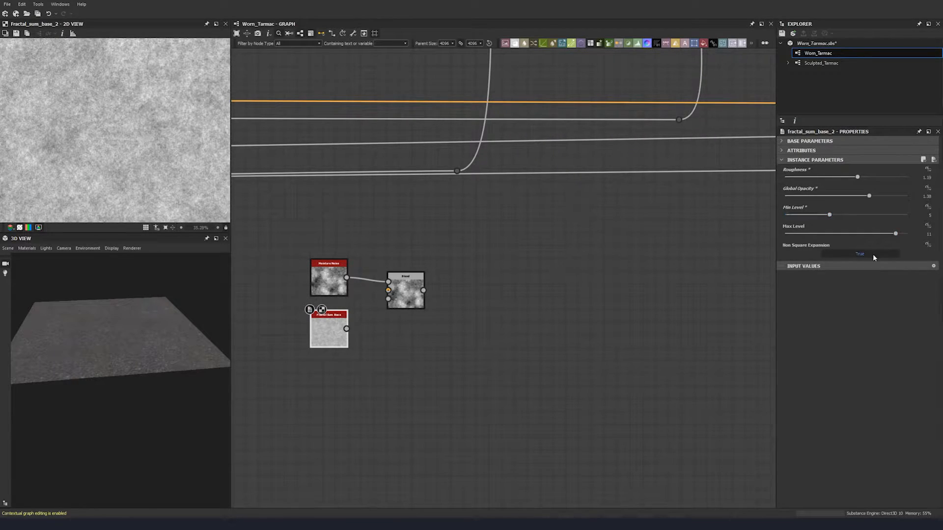
pyautogui.scroll(-3, 106, 153)
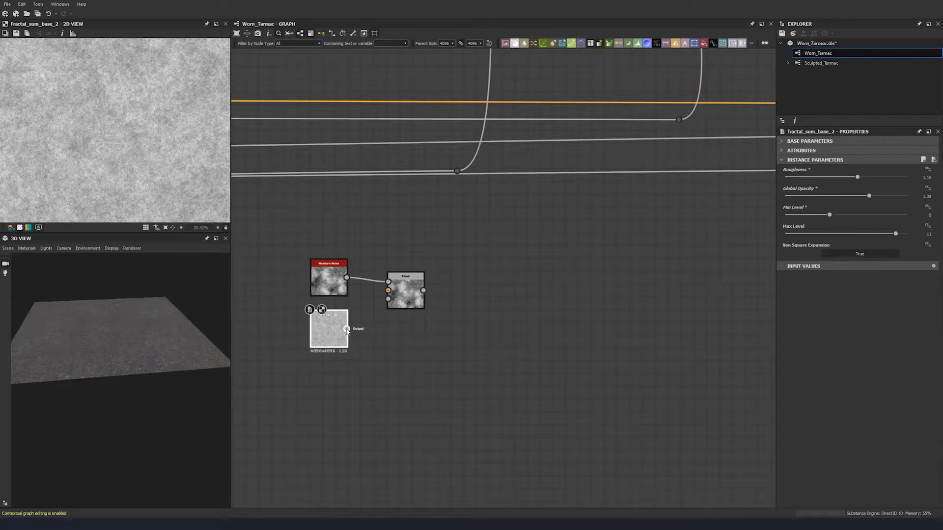
# Connect the Fractal Sum Base to the Blend node's background input and set the blending mode to Overlay
pyautogui.moveTo(386, 297); pyautogui.dragTo(387, 291)
pyautogui.click(405, 295)
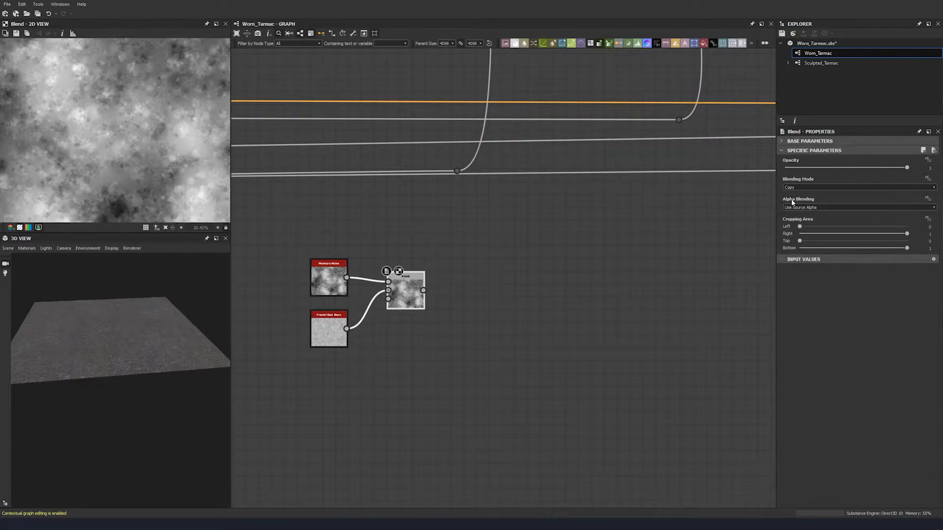
pyautogui.click(792, 188)
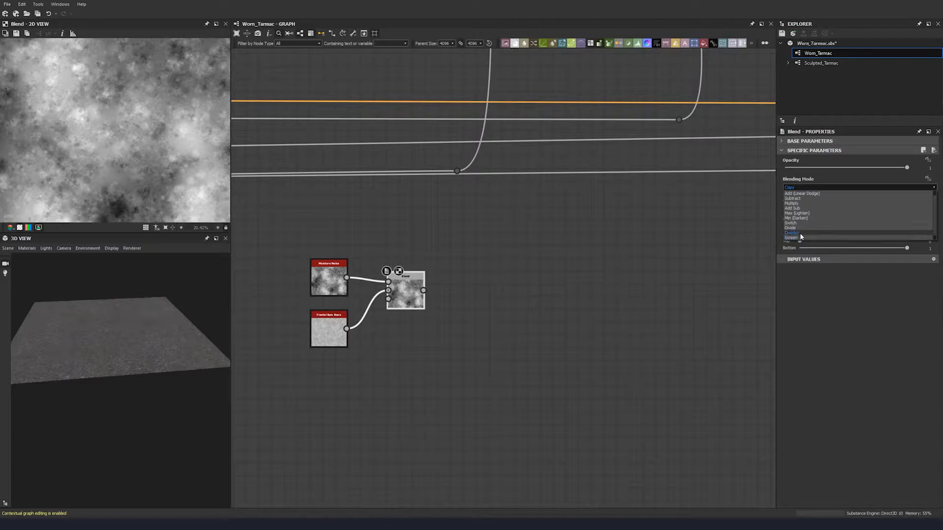
pyautogui.click(792, 237)
pyautogui.scroll(-5, 127, 121)
pyautogui.scroll(-1, 127, 121)
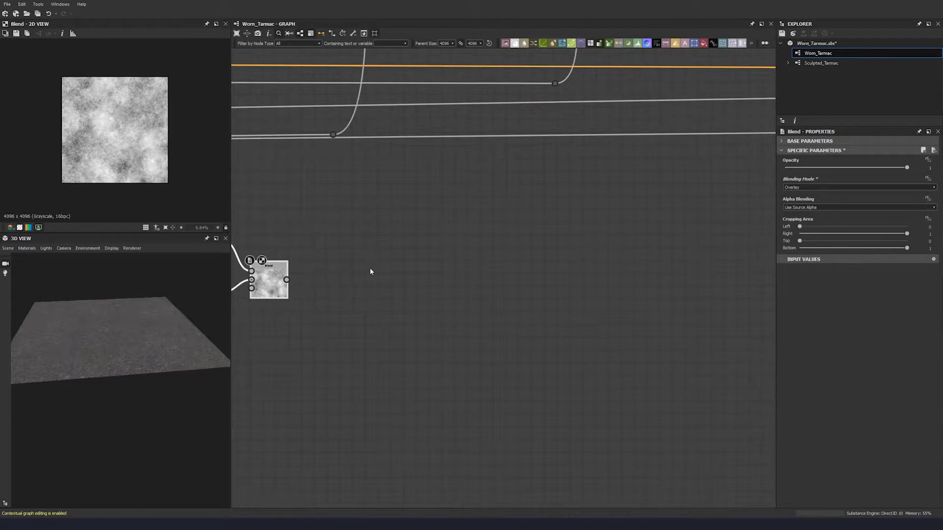
# Add a Highpass Grayscale node fed by the Blend output and check its result in 2D
pyautogui.click(351, 272)
pyautogui.press('space')
pyautogui.write('gigh')
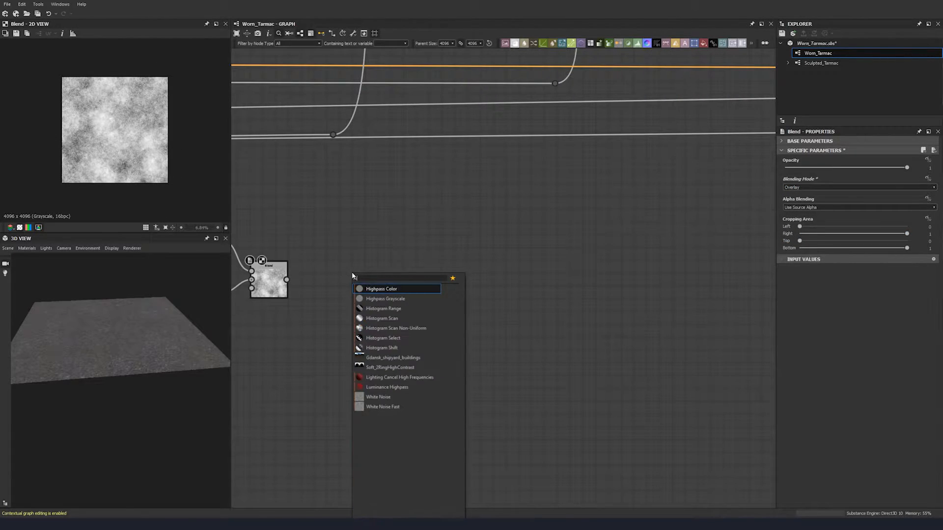
pyautogui.click(378, 299)
pyautogui.moveTo(286, 279); pyautogui.dragTo(328, 279)
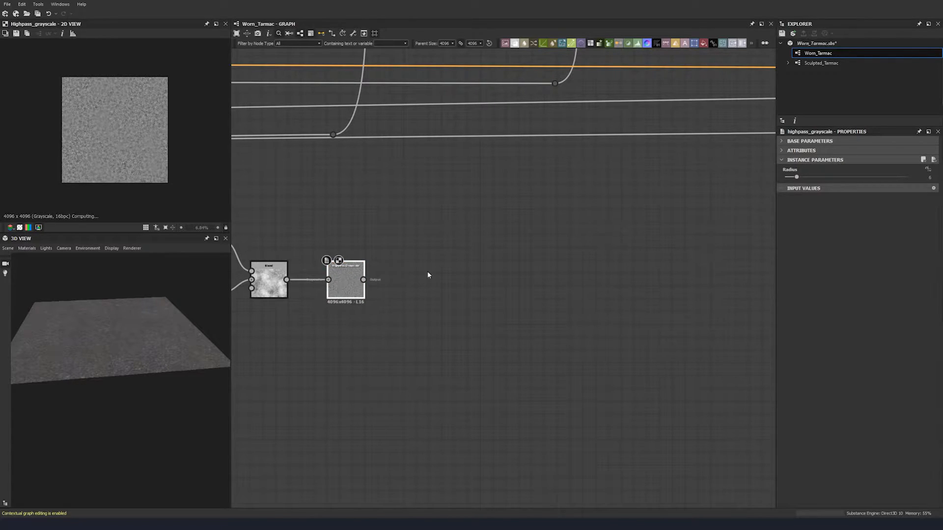
pyautogui.scroll(1, 136, 166)
pyautogui.scroll(2, 137, 166)
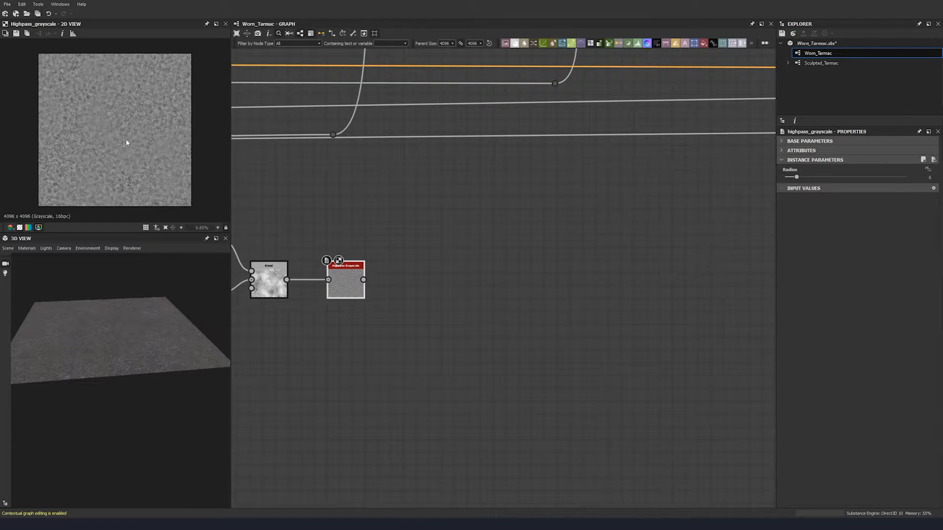
# Add a Histogram Range node after the Highpass Grayscale, with Range 1 and Position 0.85
pyautogui.press('space')
pyautogui.write('hist')
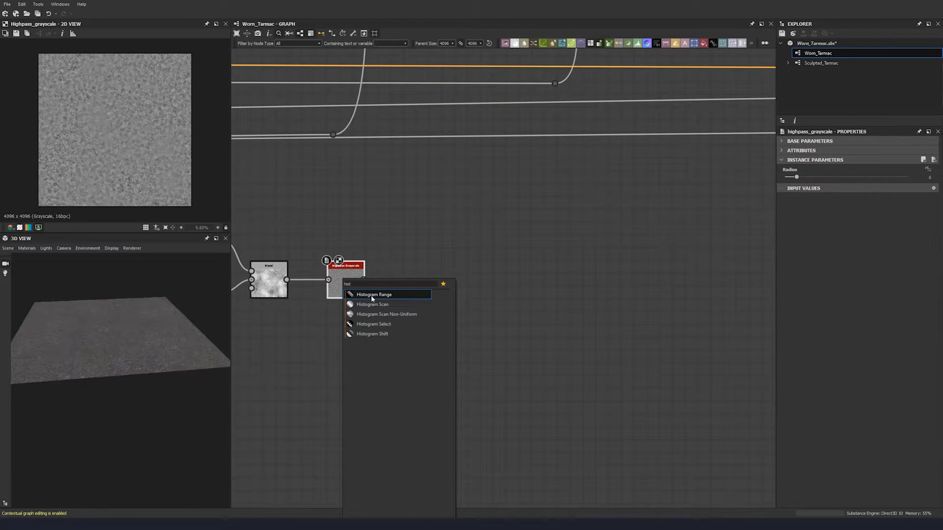
pyautogui.click(370, 294)
pyautogui.moveTo(368, 293); pyautogui.dragTo(306, 287, button='middle')
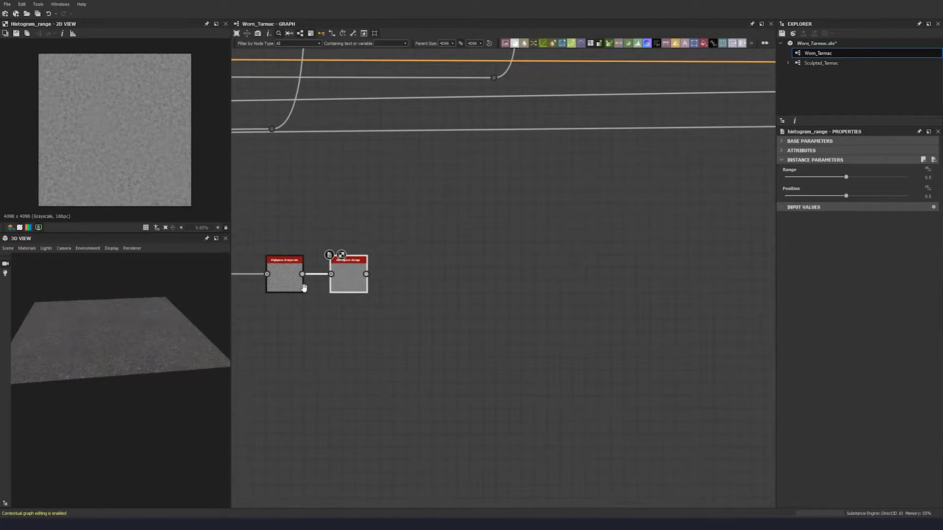
pyautogui.moveTo(845, 177); pyautogui.dragTo(907, 177)
pyautogui.press('Tab')
pyautogui.write('0.85')
pyautogui.press('Return')
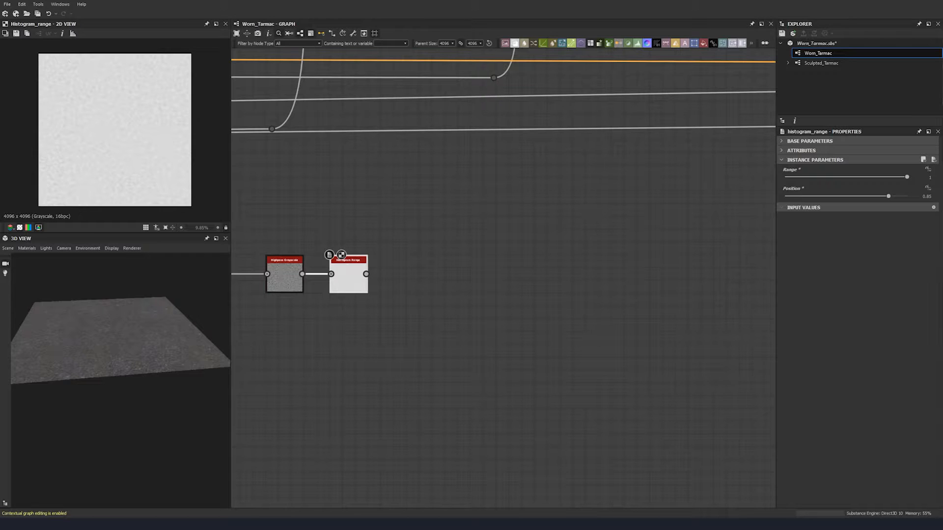
# Add a second Highpass Grayscale node above the Histogram Range node
pyautogui.moveTo(365, 205); pyautogui.dragTo(387, 225, button='middle')
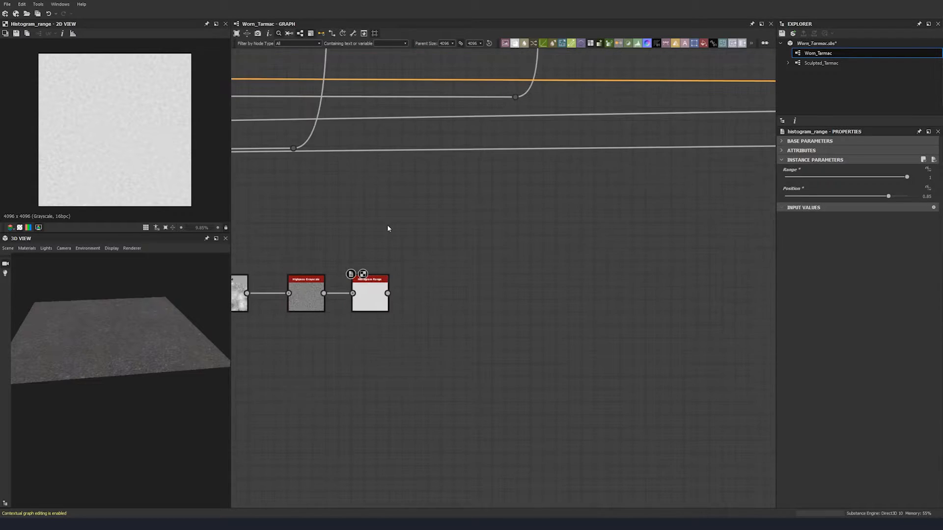
pyautogui.press('space')
pyautogui.write('high')
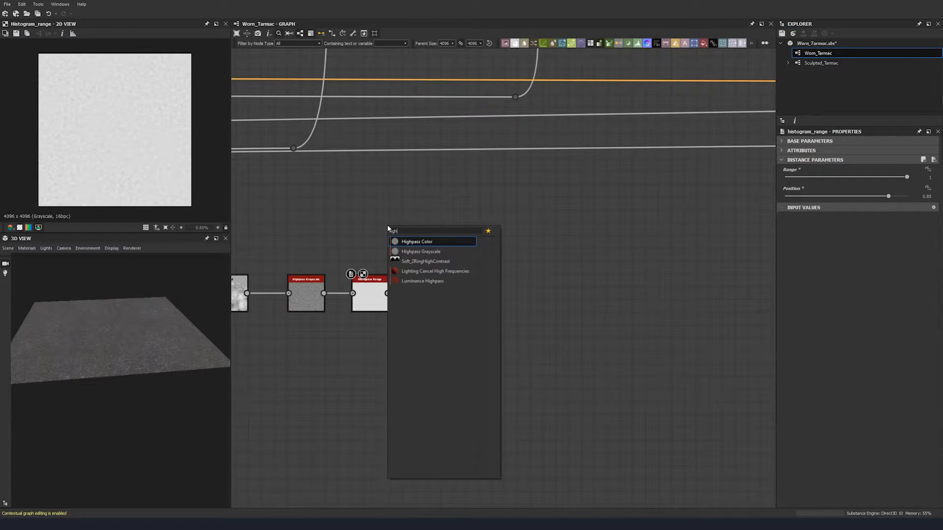
pyautogui.click(416, 252)
# Connect the grayscale source node that feeds the normal maps to the second Highpass Grayscale and set its Radius to about 1.9
pyautogui.scroll(-3, 501, 265)
pyautogui.moveTo(406, 271); pyautogui.dragTo(564, 253, button='middle')
pyautogui.scroll(-3, 322, 144)
pyautogui.moveTo(336, 189); pyautogui.dragTo(417, 197, button='middle')
pyautogui.scroll(3, 415, 213)
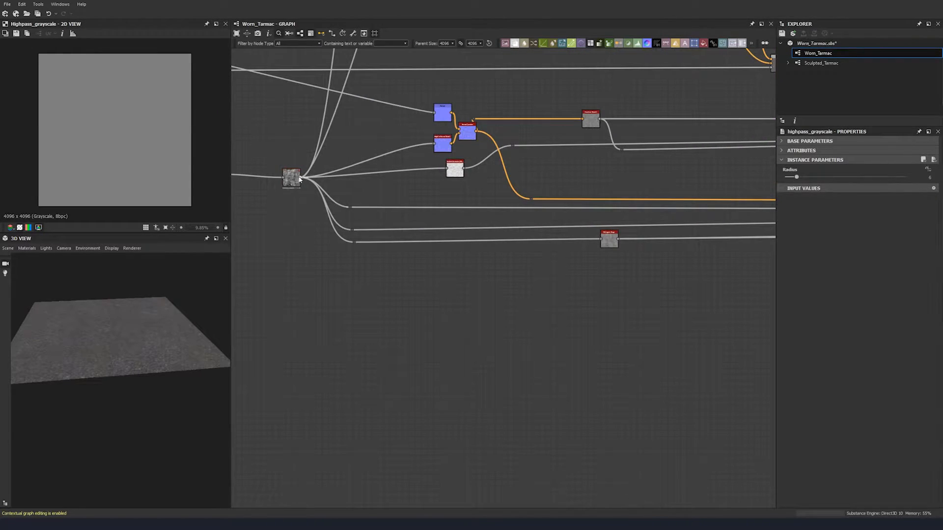
pyautogui.moveTo(300, 177); pyautogui.dragTo(471, 222)
pyautogui.scroll(2, 367, 223)
pyautogui.click(937, 177)
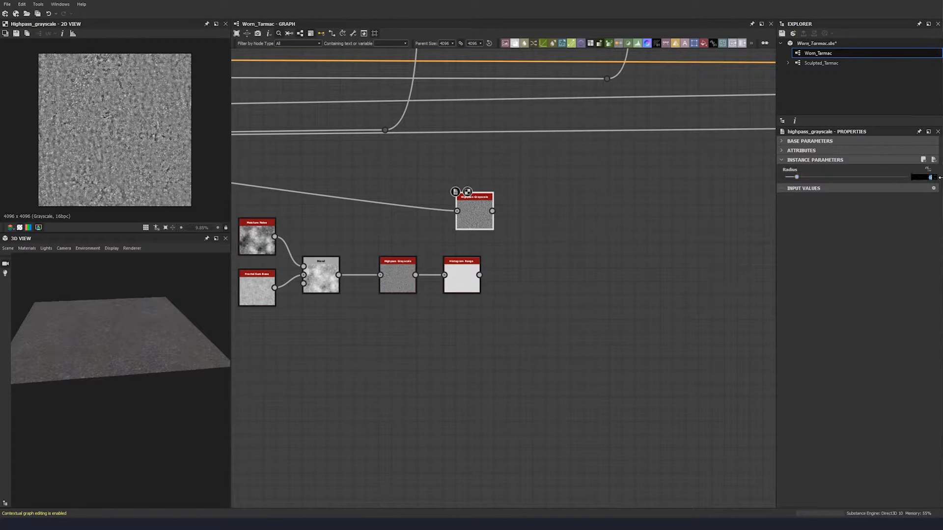
pyautogui.press('Return')
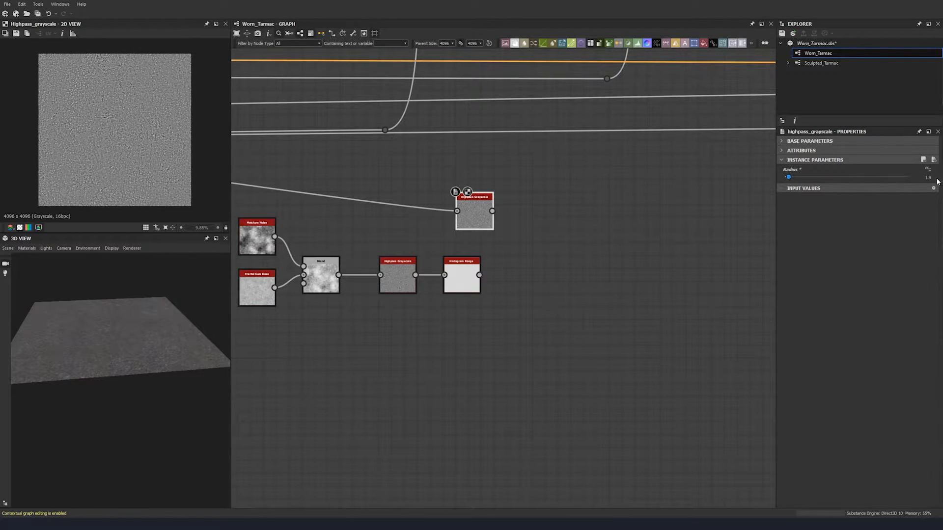
# Insert an Invert Grayscale node on the link feeding the second Highpass Grayscale and align that Highpass above the Histogram Range node
pyautogui.press('space')
pyautogui.write('inve')
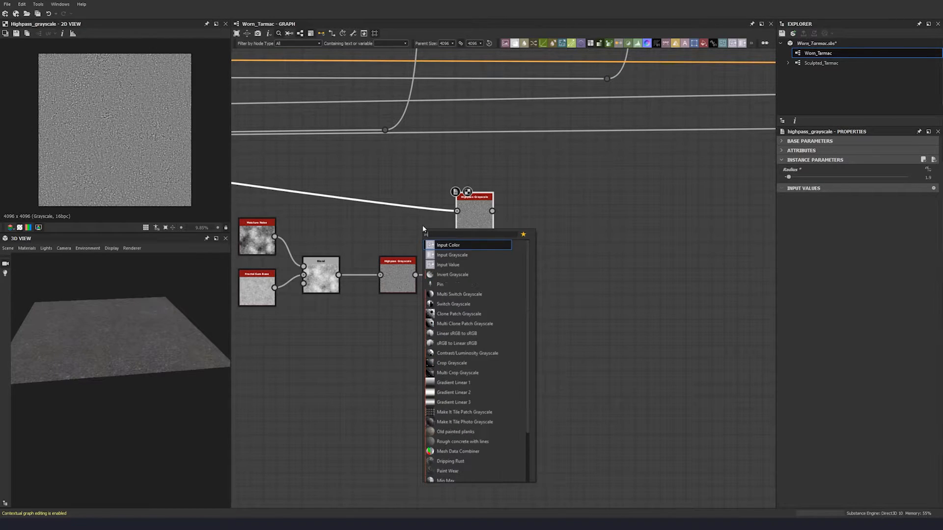
pyautogui.click(464, 246)
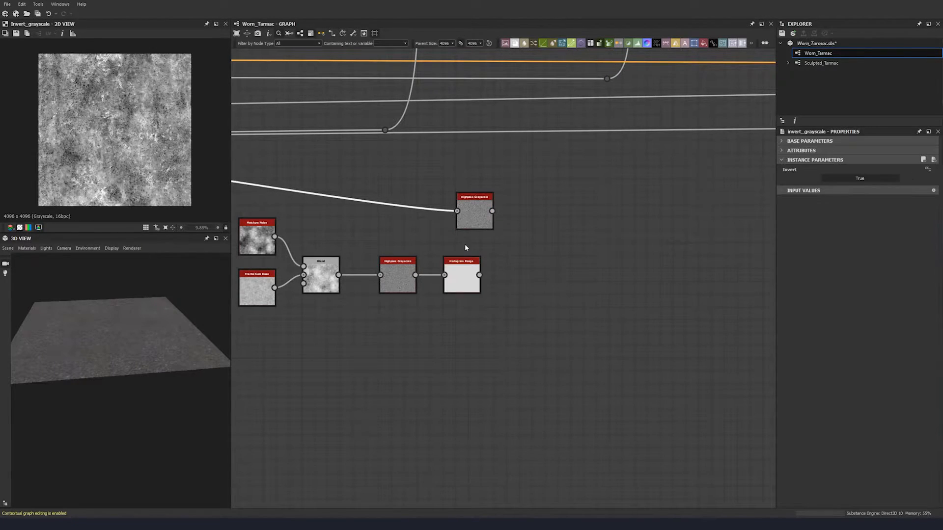
pyautogui.moveTo(455, 235); pyautogui.dragTo(382, 237, button='middle')
pyautogui.moveTo(325, 213); pyautogui.dragTo(313, 201)
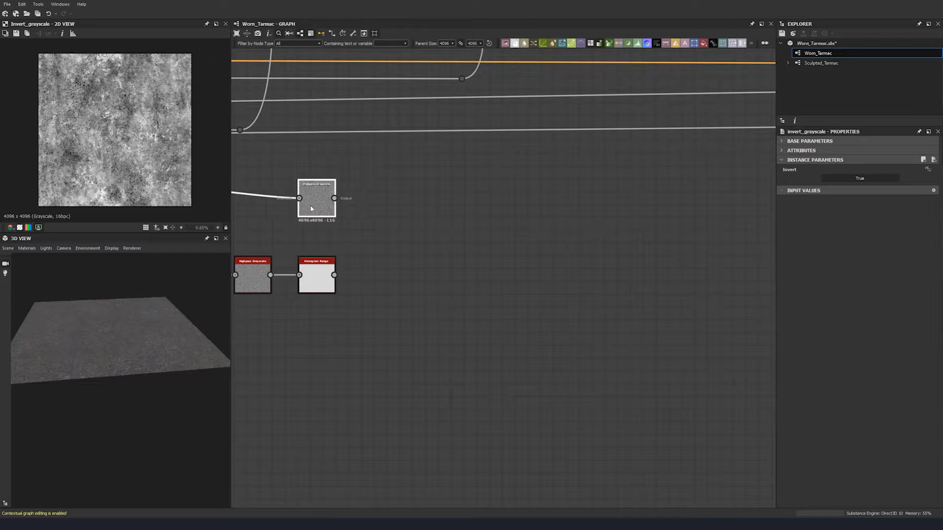
# Combine the second Highpass Grayscale as foreground and the Histogram Range as background in a new Blend node set to Overlay
pyautogui.click(421, 254)
pyautogui.press('space')
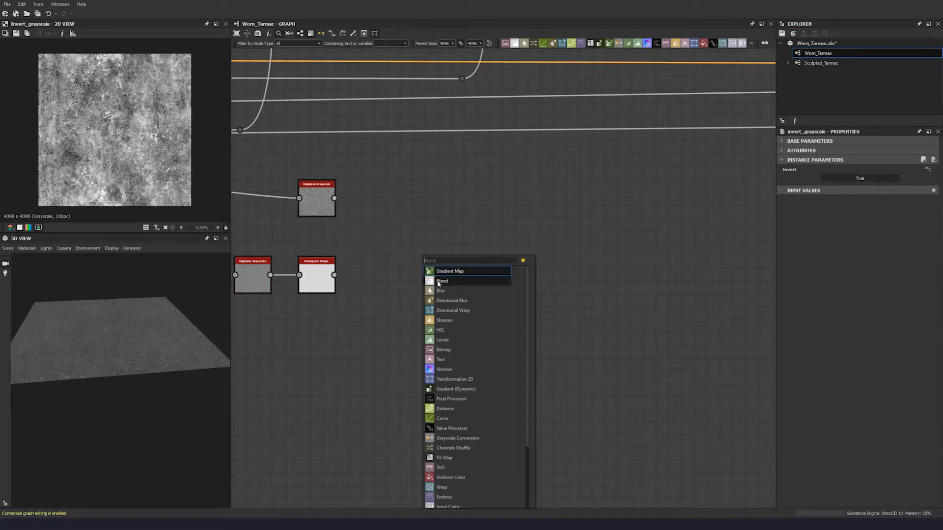
pyautogui.click(437, 282)
pyautogui.moveTo(334, 198); pyautogui.dragTo(403, 239)
pyautogui.moveTo(335, 275); pyautogui.dragTo(401, 248)
pyautogui.click(802, 188)
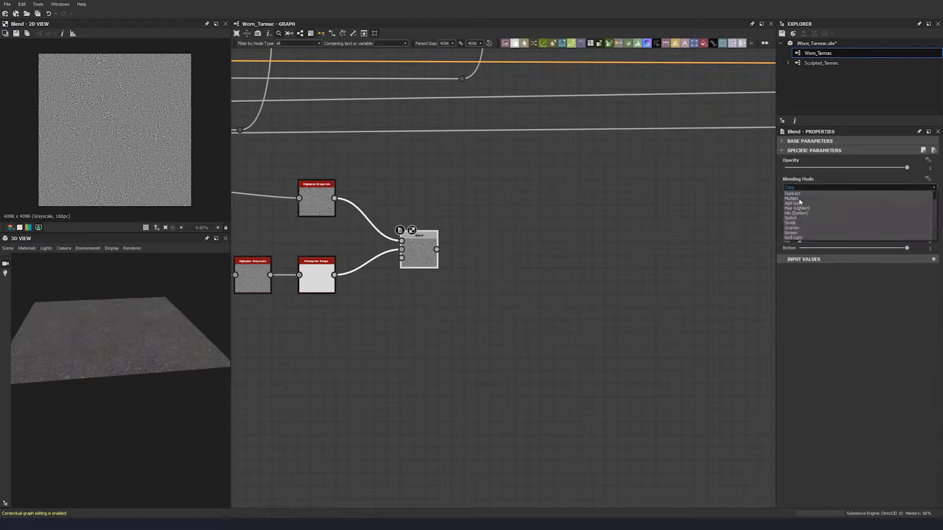
pyautogui.click(794, 225)
pyautogui.moveTo(211, 313); pyautogui.dragTo(183, 339)
# Add a Uniform Color node above the Overlay Blend in Grayscale mode with its output value at 186
pyautogui.moveTo(491, 217); pyautogui.dragTo(445, 231, button='middle')
pyautogui.click(396, 201)
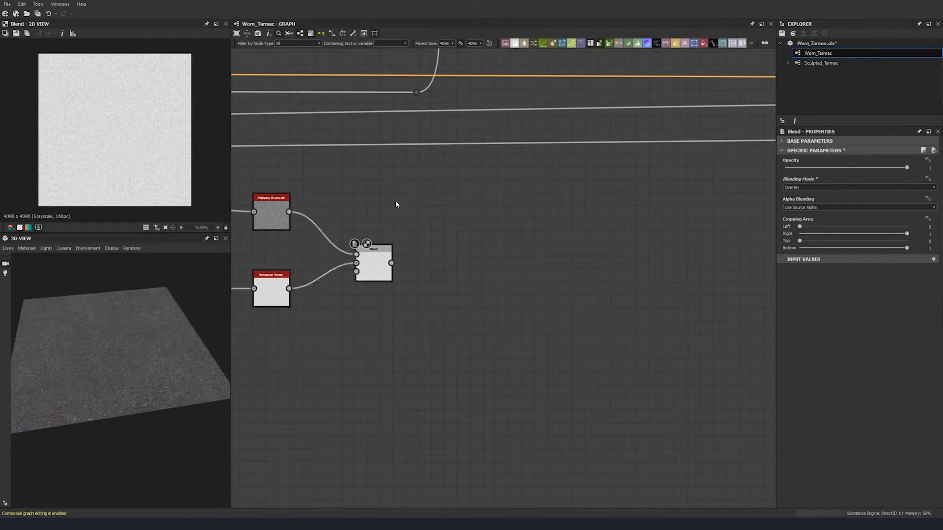
pyautogui.press('space')
pyautogui.write('uni')
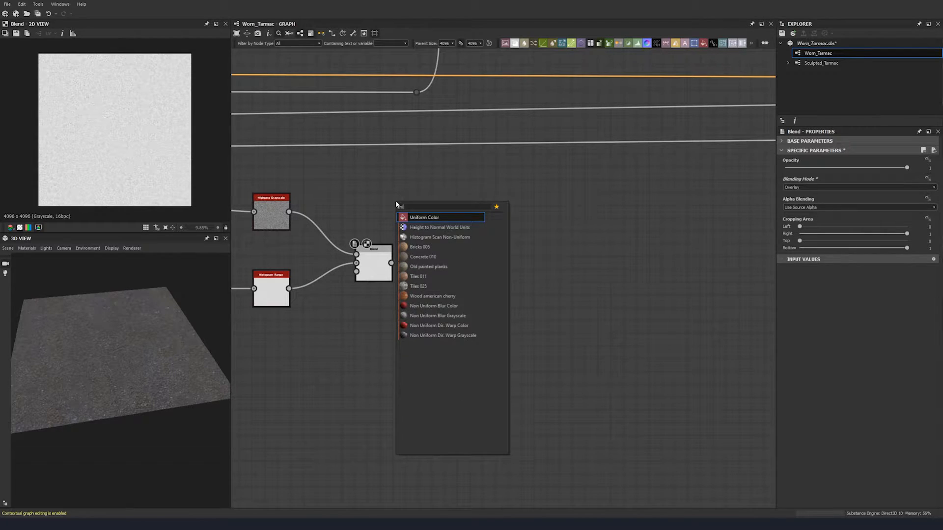
pyautogui.press('Return')
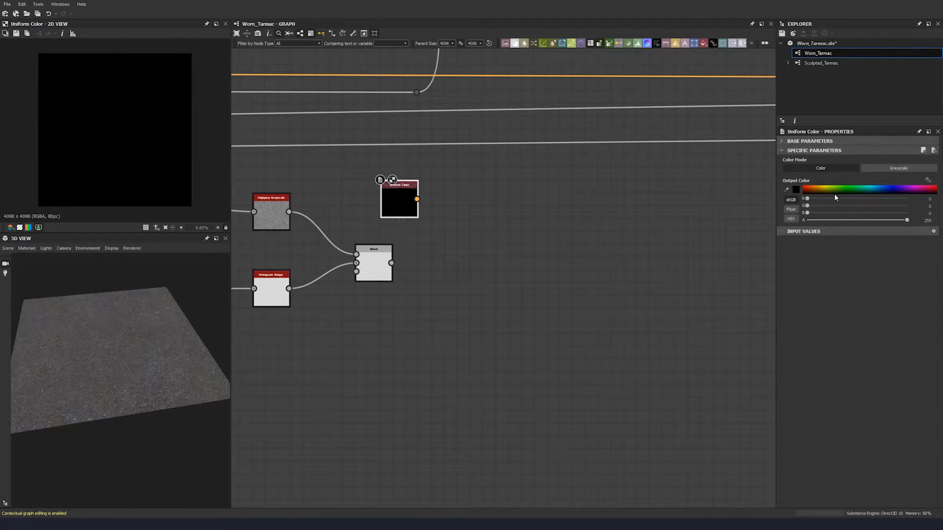
pyautogui.click(887, 169)
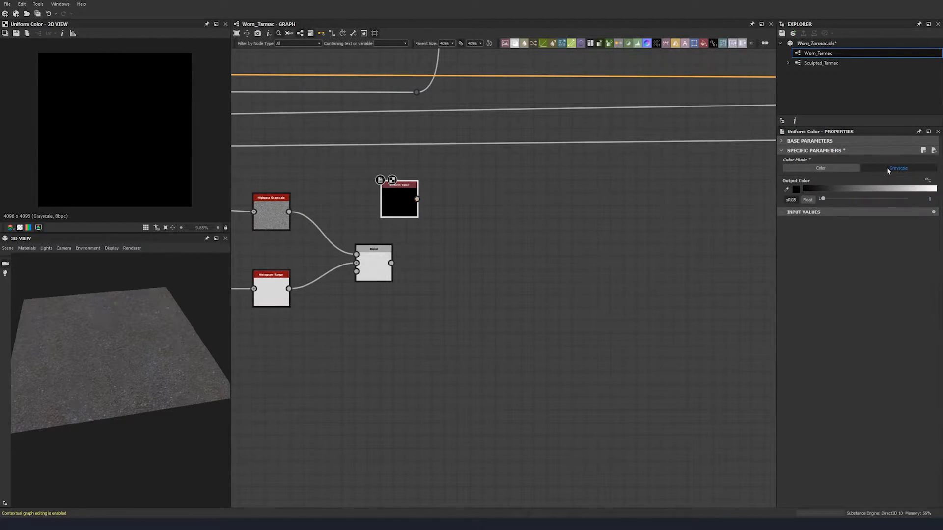
pyautogui.click(879, 199)
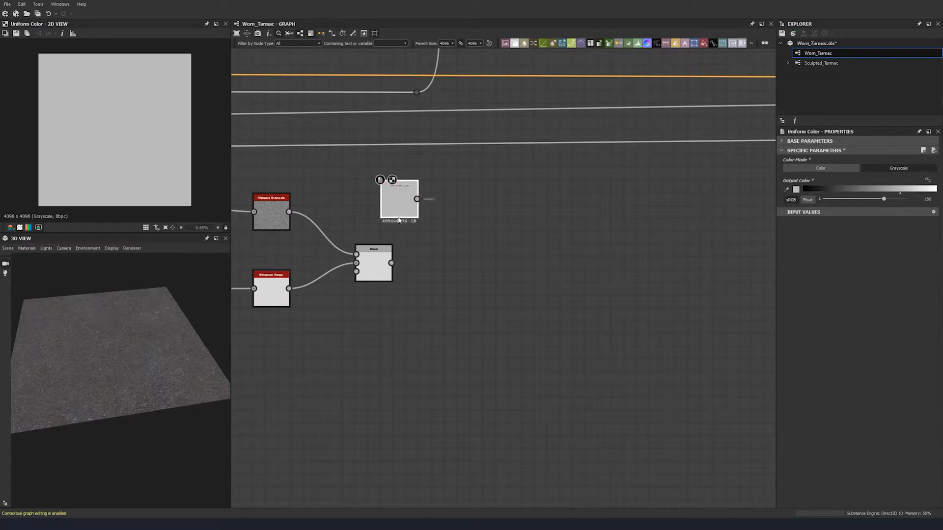
pyautogui.moveTo(400, 209); pyautogui.dragTo(413, 196)
# Add a Blend node with the Uniform Color as foreground and the Overlay Blend output as background
pyautogui.press('space')
pyautogui.click(490, 231)
pyautogui.moveTo(392, 263); pyautogui.dragTo(528, 269)
# Insert dots on the link from Auto Levels to the new branch and position them beneath the neighbouring links
pyautogui.scroll(-7, 525, 268)
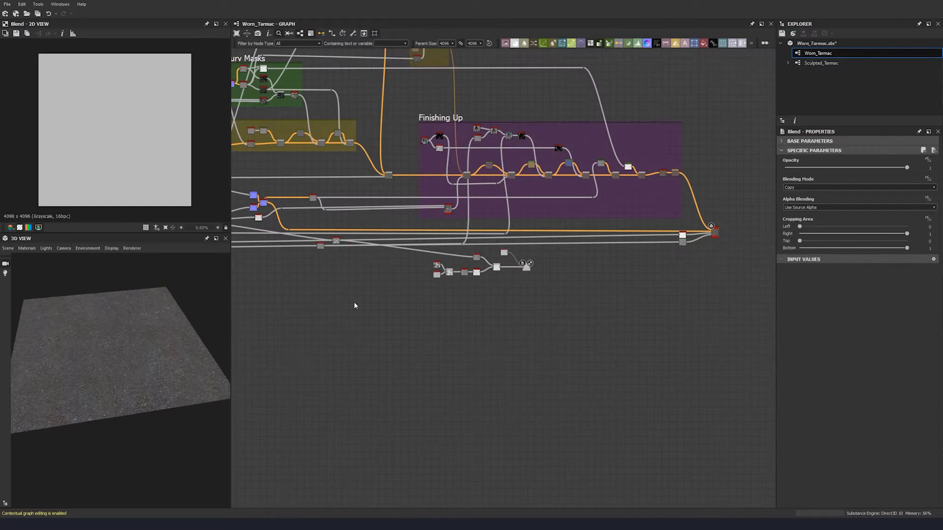
pyautogui.moveTo(356, 304); pyautogui.dragTo(562, 296, button='middle')
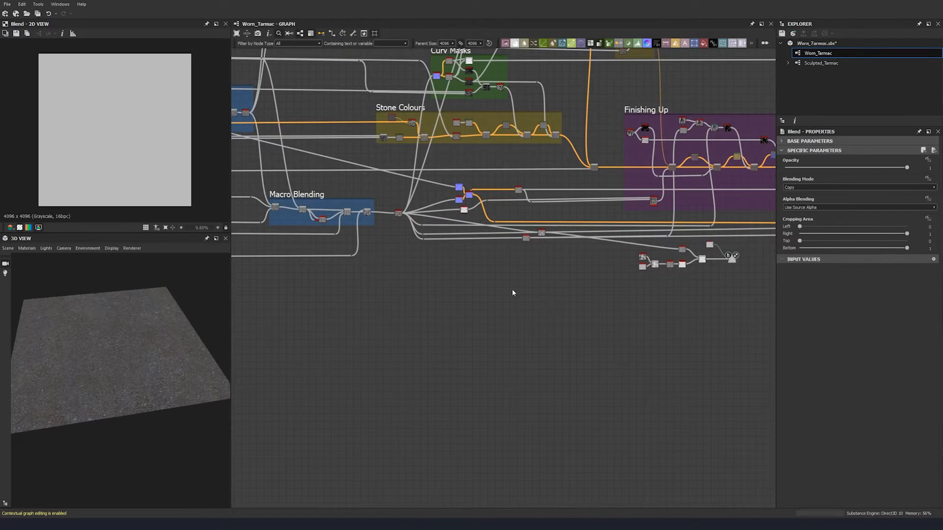
pyautogui.click(451, 225)
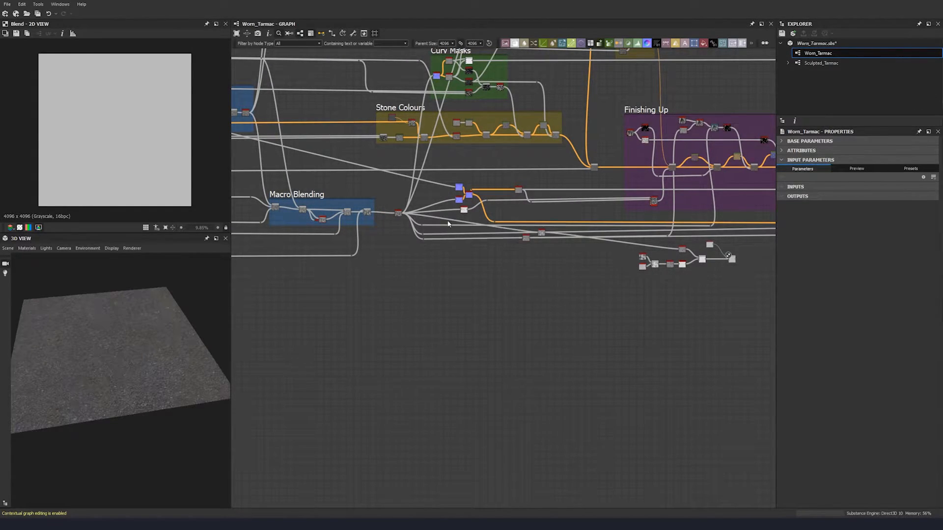
pyautogui.scroll(3, 447, 222)
pyautogui.keyDown('alt'); pyautogui.click(448, 219); pyautogui.keyUp('alt')
pyautogui.moveTo(449, 218); pyautogui.dragTo(384, 241)
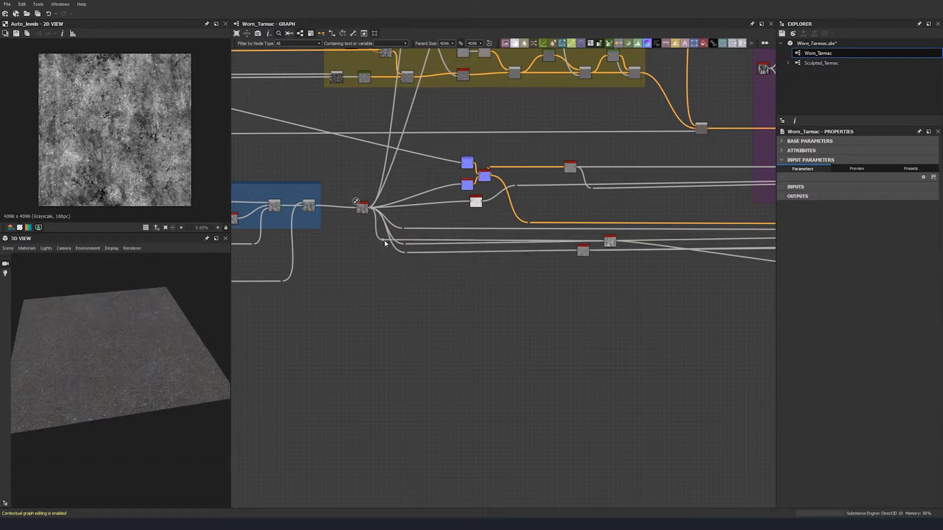
pyautogui.scroll(-3, 388, 243)
pyautogui.moveTo(640, 266); pyautogui.dragTo(533, 247, button='middle')
pyautogui.moveTo(535, 244); pyautogui.dragTo(467, 254)
# Compare the outputs of the Divide Blend and the adjacent Histogram Scan in the Blending frame in 2D
pyautogui.moveTo(447, 288); pyautogui.dragTo(560, 291, button='middle')
pyautogui.moveTo(364, 293); pyautogui.dragTo(595, 298, button='middle')
pyautogui.moveTo(365, 288); pyautogui.dragTo(498, 290, button='middle')
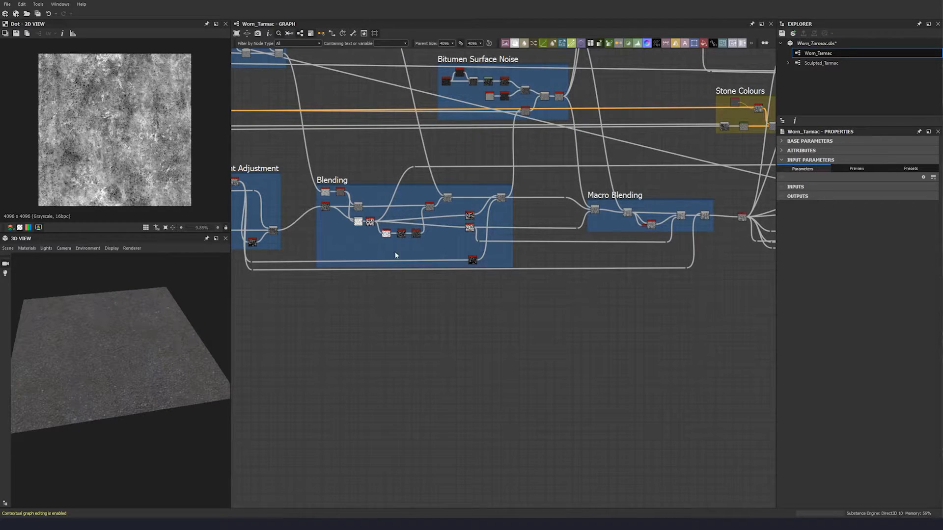
pyautogui.scroll(8, 363, 225)
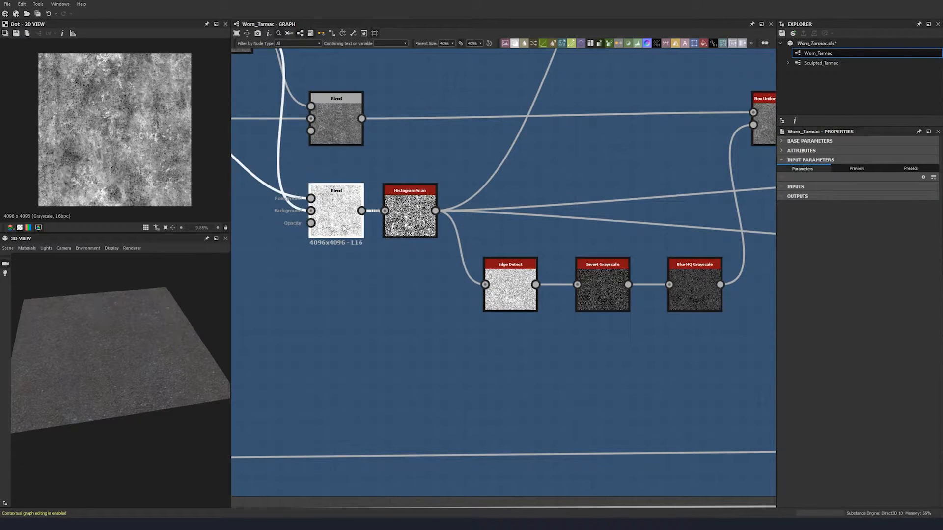
pyautogui.doubleClick(343, 227)
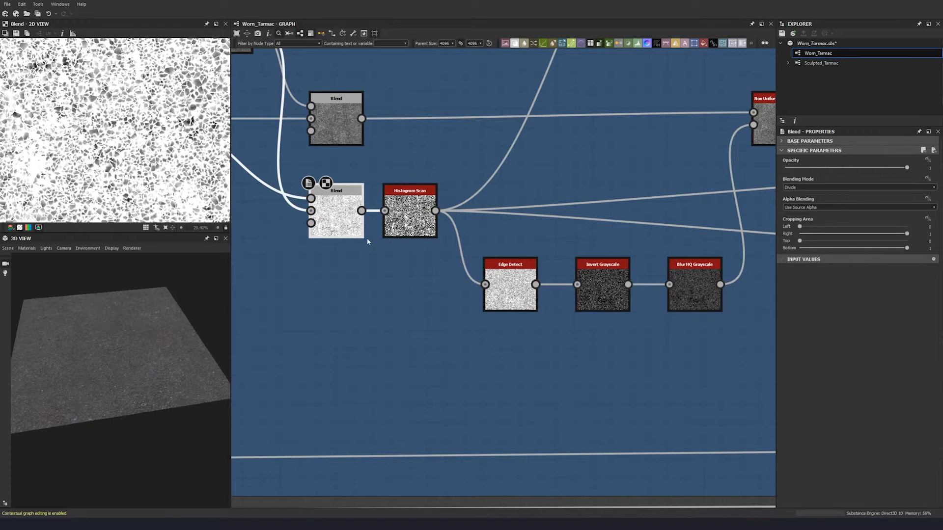
pyautogui.scroll(3, 367, 242)
pyautogui.doubleClick(412, 216)
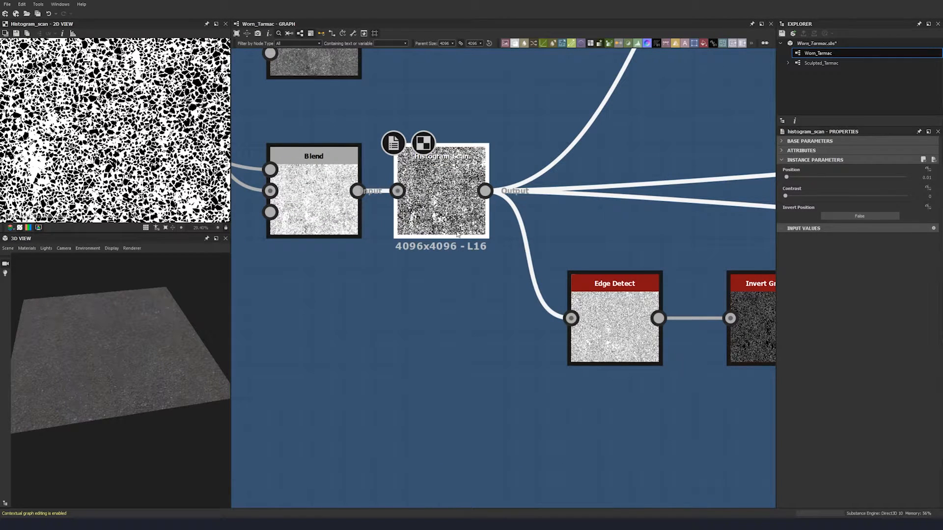
pyautogui.doubleClick(304, 202)
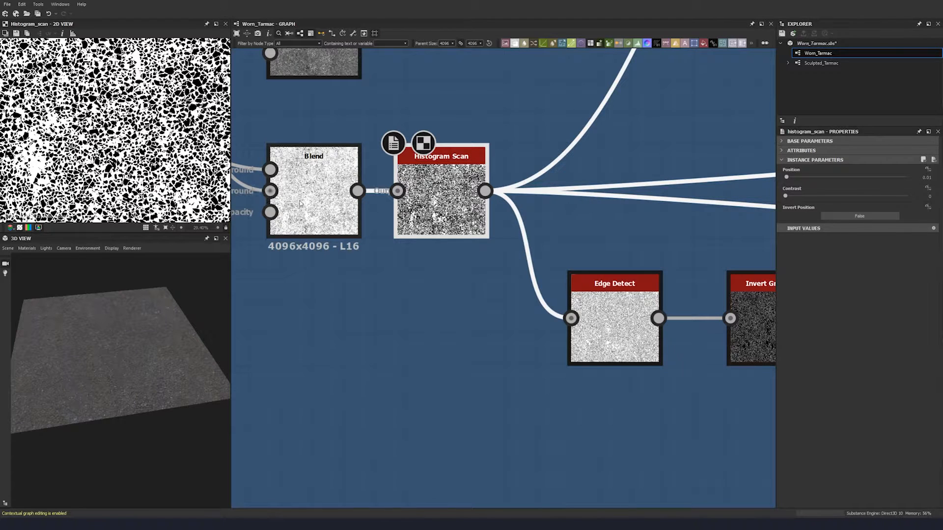
# Add an Invert Grayscale node fed by the Divide Blend and place it below the new branch beside the Finishing Up frame
pyautogui.scroll(-5, 302, 202)
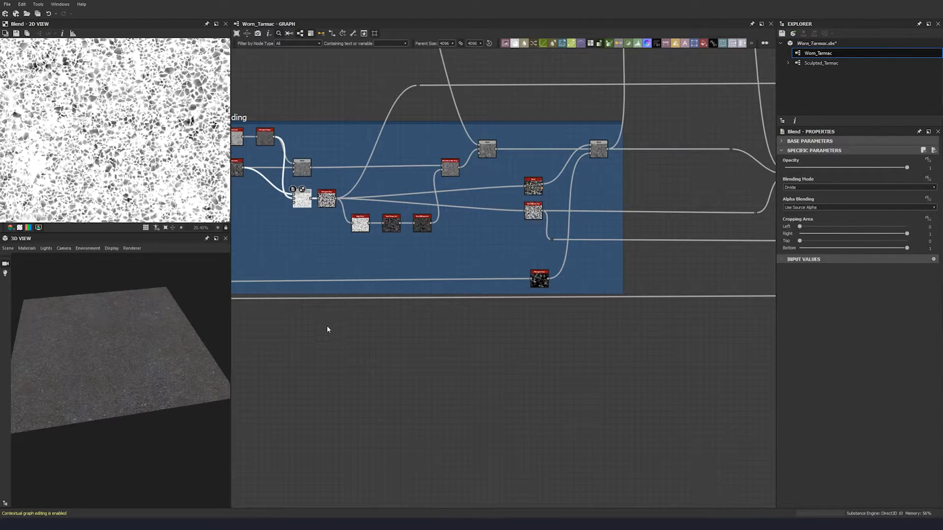
pyautogui.press('space')
pyautogui.write('invert')
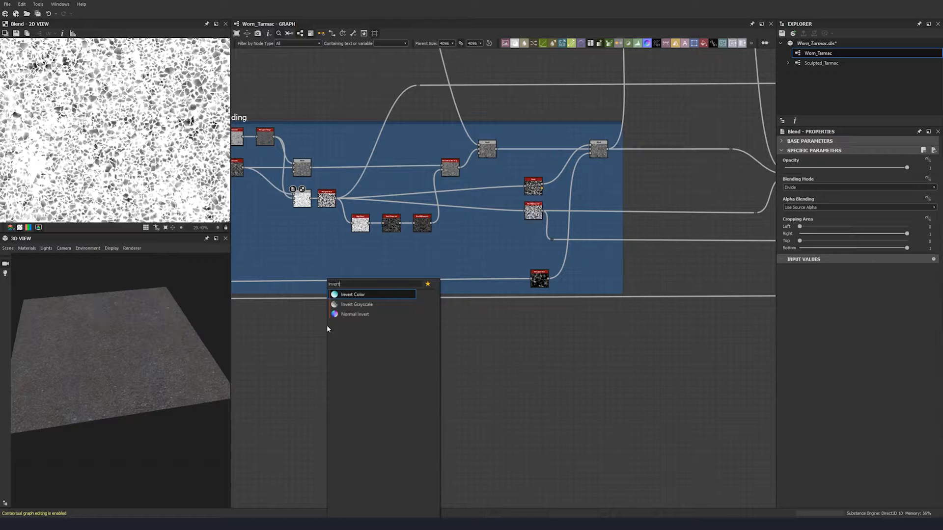
pyautogui.click(353, 304)
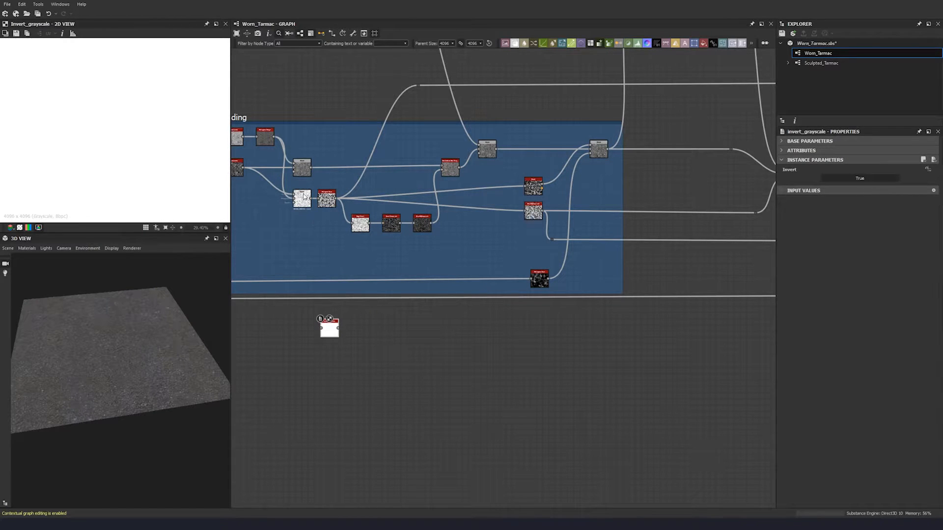
pyautogui.moveTo(309, 198)
pyautogui.mouseDown()
pyautogui.moveTo(317, 326)
pyautogui.moveTo(315, 194)
pyautogui.mouseUp()
pyautogui.click(317, 325)
pyautogui.scroll(-5, 309, 329)
pyautogui.moveTo(329, 342); pyautogui.dragTo(242, 259, button='middle')
pyautogui.moveTo(242, 259); pyautogui.dragTo(711, 264)
pyautogui.moveTo(710, 264); pyautogui.dragTo(499, 270, button='middle')
pyautogui.scroll(5, 532, 271)
# Add a Histogram Scan node after the new Invert Grayscale, with Contrast 1 and Position 0.86
pyautogui.click(425, 285)
pyautogui.press('space')
pyautogui.write('hist')
pyautogui.click(449, 304)
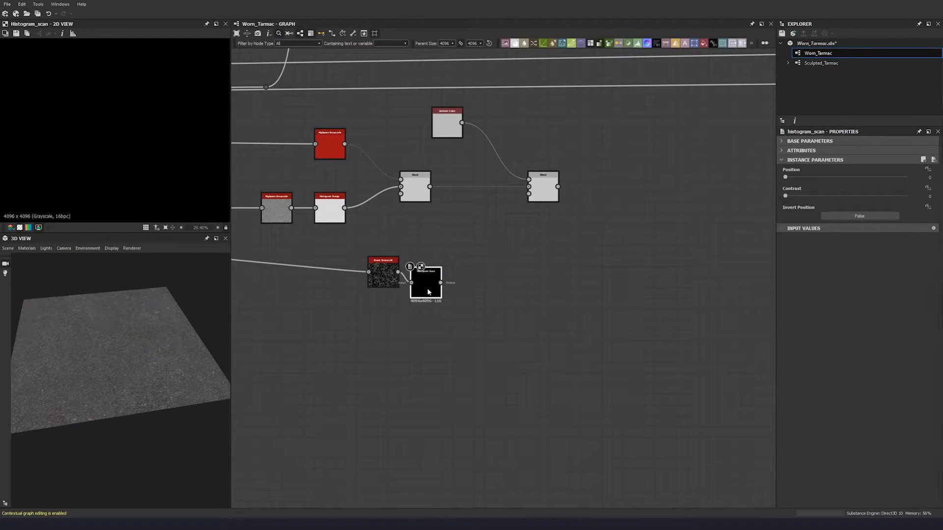
pyautogui.moveTo(857, 197); pyautogui.dragTo(941, 204)
pyautogui.click(840, 179)
pyautogui.write('0.86')
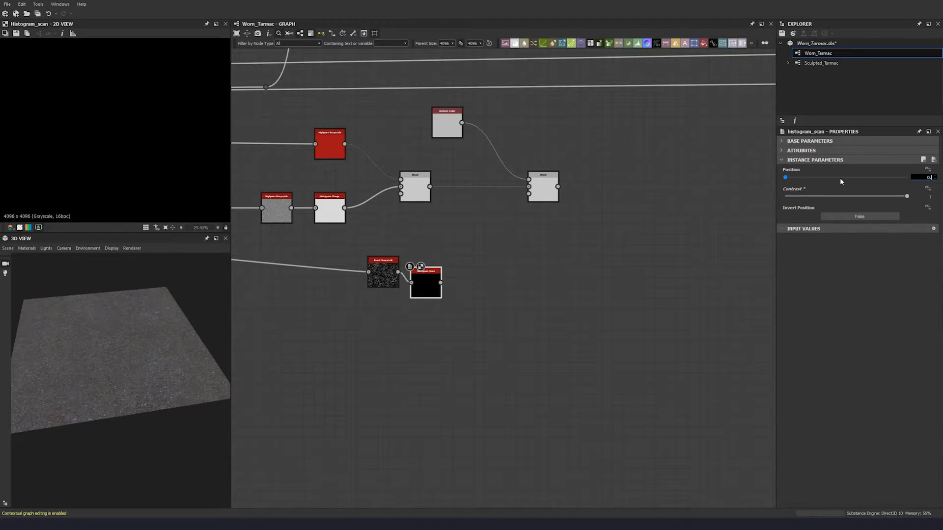
pyautogui.press('Return')
# Blend the Invert Grayscale over the Histogram Scan in a new Blend node with Opacity 0.34
pyautogui.moveTo(461, 259); pyautogui.dragTo(424, 266, button='middle')
pyautogui.press('space')
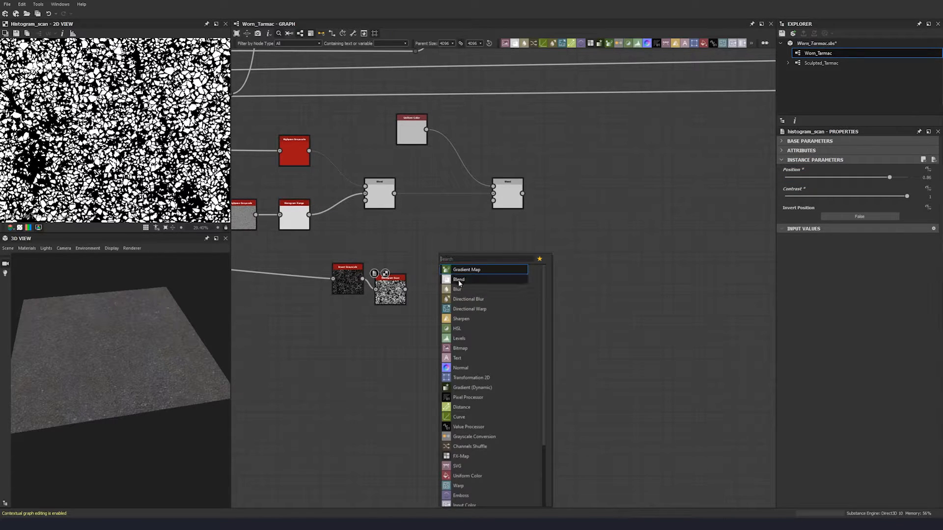
pyautogui.click(455, 282)
pyautogui.moveTo(405, 300); pyautogui.dragTo(428, 262)
pyautogui.moveTo(363, 279); pyautogui.dragTo(429, 250)
pyautogui.click(440, 249)
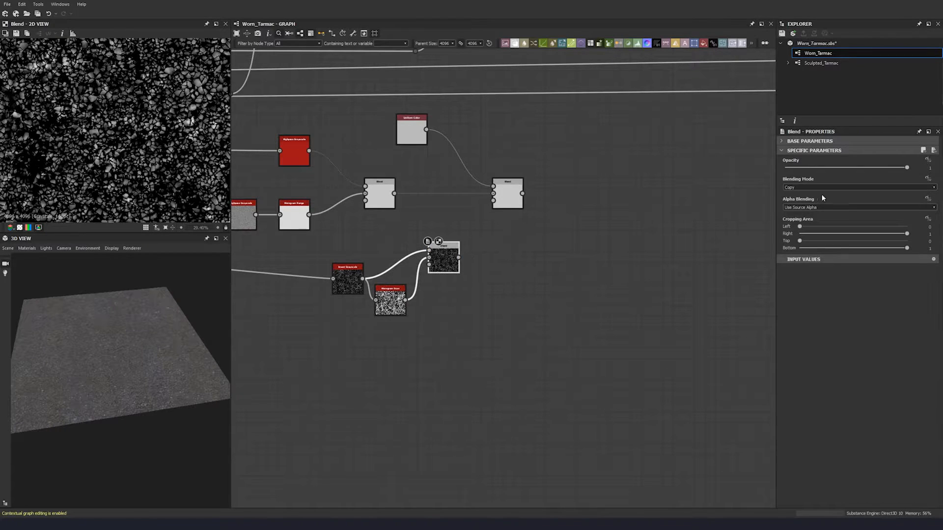
pyautogui.write('0.34')
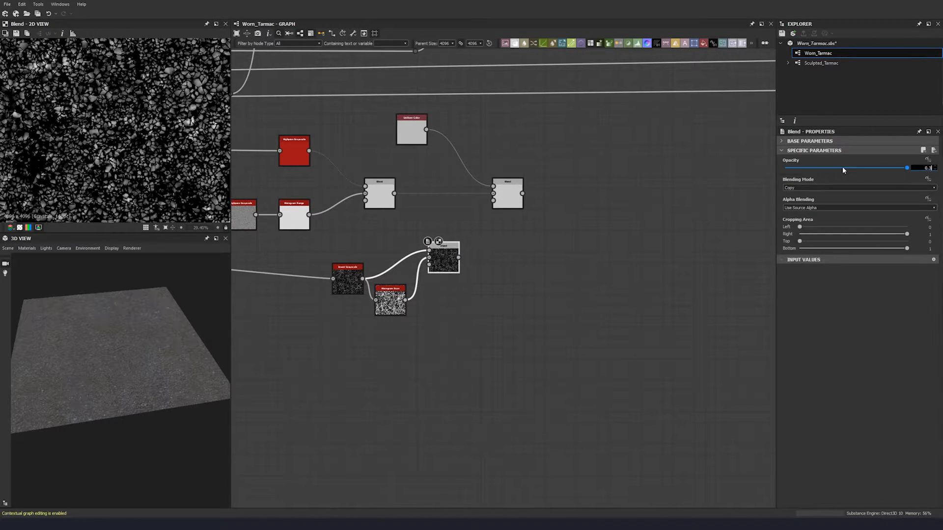
pyautogui.press('Return')
# Move the Invert Grayscale node up clear of the Histogram Scan and compare the Histogram Scan and Blend outputs up close in 2D
pyautogui.scroll(5, 129, 125)
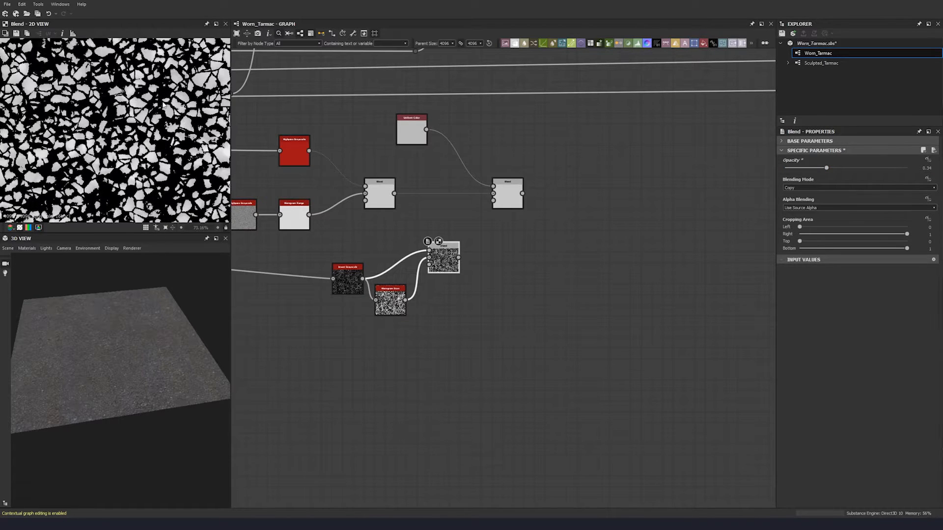
pyautogui.click(390, 301)
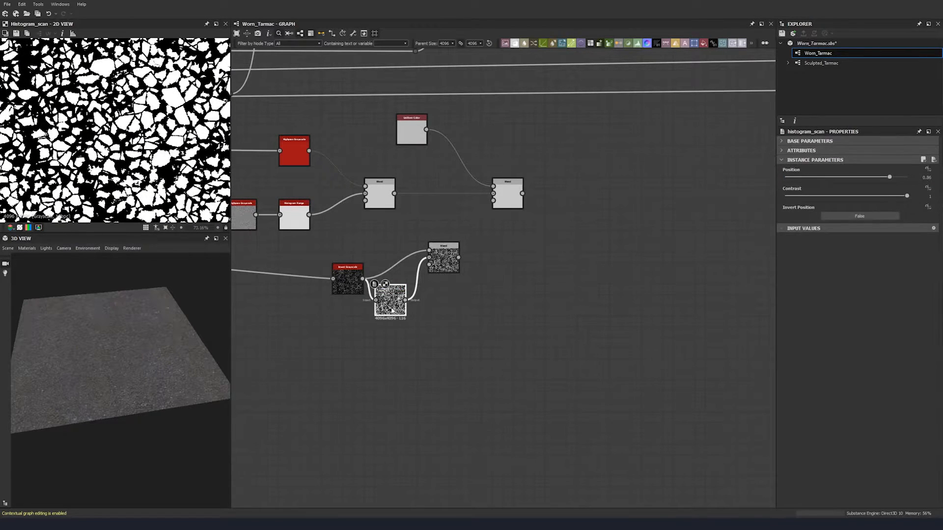
pyautogui.moveTo(346, 292); pyautogui.dragTo(336, 274)
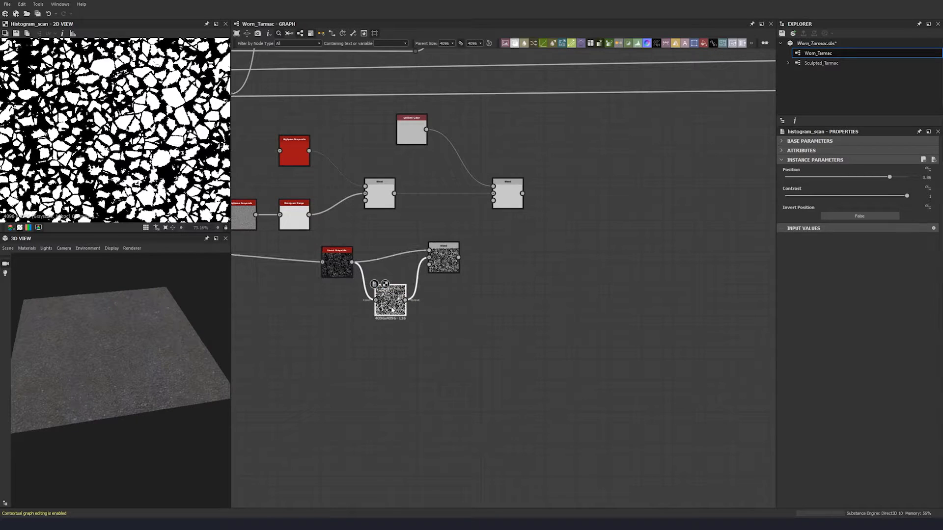
pyautogui.click(444, 259)
pyautogui.moveTo(126, 67); pyautogui.dragTo(125, 138, button='middle')
pyautogui.moveTo(190, 64); pyautogui.dragTo(126, 115, button='middle')
pyautogui.scroll(-3, 125, 115)
# Connect the stone mask Blend to the Opacity input of the Uniform Color Blend and check the result in 2D
pyautogui.moveTo(459, 257); pyautogui.dragTo(494, 200)
pyautogui.click(495, 201)
pyautogui.moveTo(163, 158); pyautogui.dragTo(63, 172, button='middle')
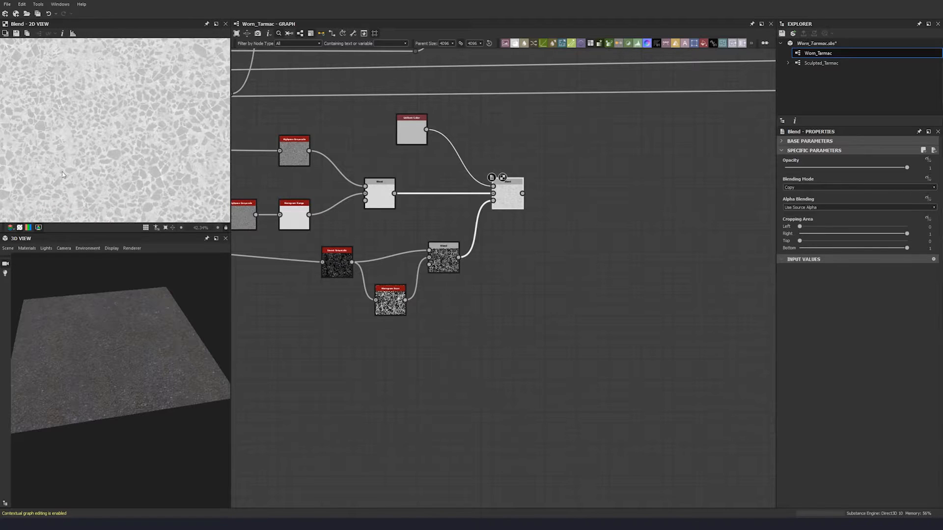
pyautogui.scroll(-4, 63, 172)
pyautogui.scroll(-2, 589, 343)
# Connect the final Blend output of the new branch to the Roughness input of the PBR base material node
pyautogui.moveTo(606, 413); pyautogui.dragTo(458, 358, button='middle')
pyautogui.scroll(-2, 550, 279)
pyautogui.scroll(-3, 458, 357)
pyautogui.moveTo(401, 349); pyautogui.dragTo(446, 320, button='middle')
pyautogui.moveTo(445, 360); pyautogui.dragTo(336, 308)
pyautogui.click(471, 289)
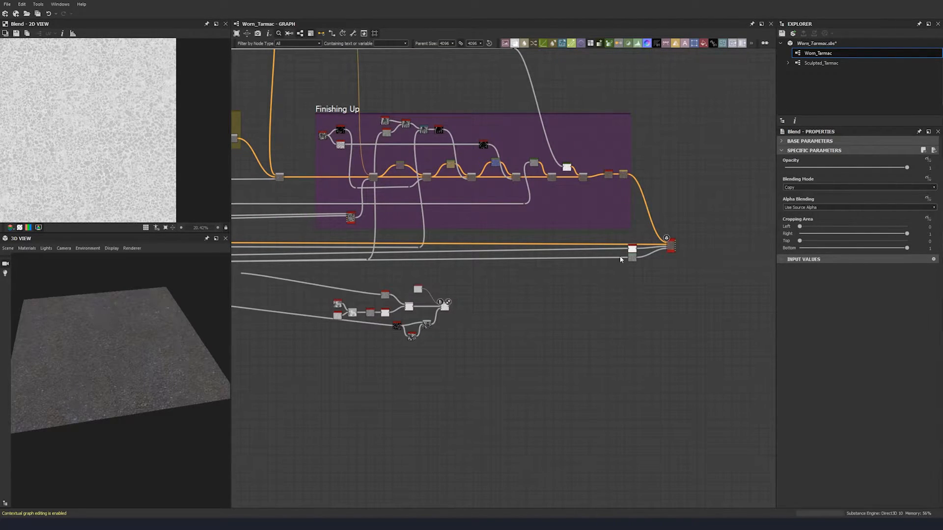
pyautogui.scroll(4, 640, 261)
pyautogui.moveTo(682, 250); pyautogui.dragTo(536, 282, button='middle')
pyautogui.click(580, 255)
pyautogui.doubleClick(580, 255)
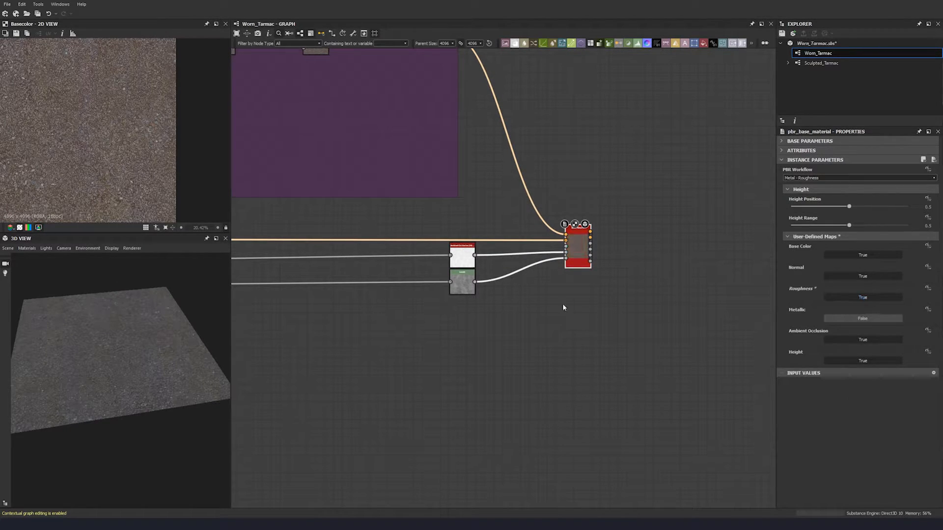
pyautogui.click(565, 247)
pyautogui.scroll(-4, 563, 248)
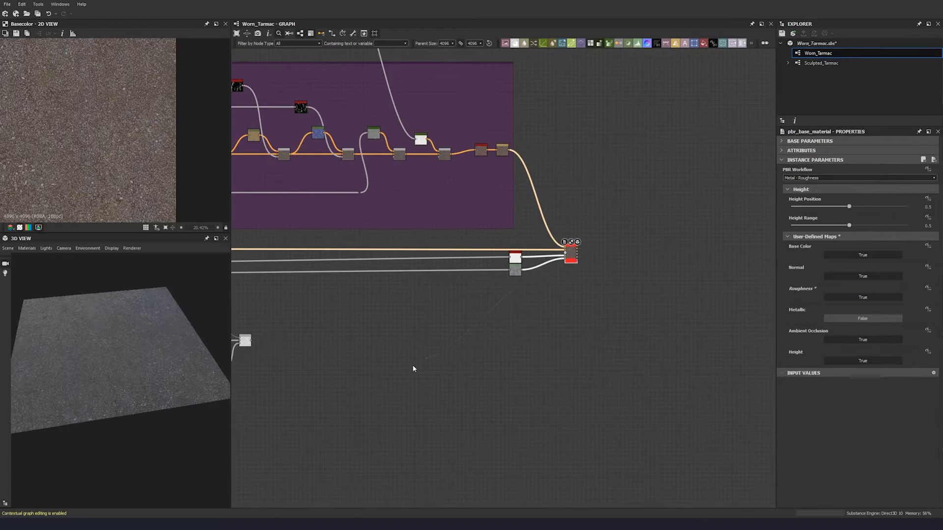
pyautogui.moveTo(253, 373); pyautogui.dragTo(461, 332, button='middle')
pyautogui.click(460, 302)
# Examine the tarmac's surface up close in the 3D preview under a changed light direction
pyautogui.moveTo(102, 399); pyautogui.dragTo(117, 356)
pyautogui.scroll(5, 149, 377)
pyautogui.keyDown('ctrl'); pyautogui.keyDown('shift'); pyautogui.moveTo(117, 353); pyautogui.dragTo(43, 351, button='right'); pyautogui.keyUp('shift'); pyautogui.keyUp('ctrl')
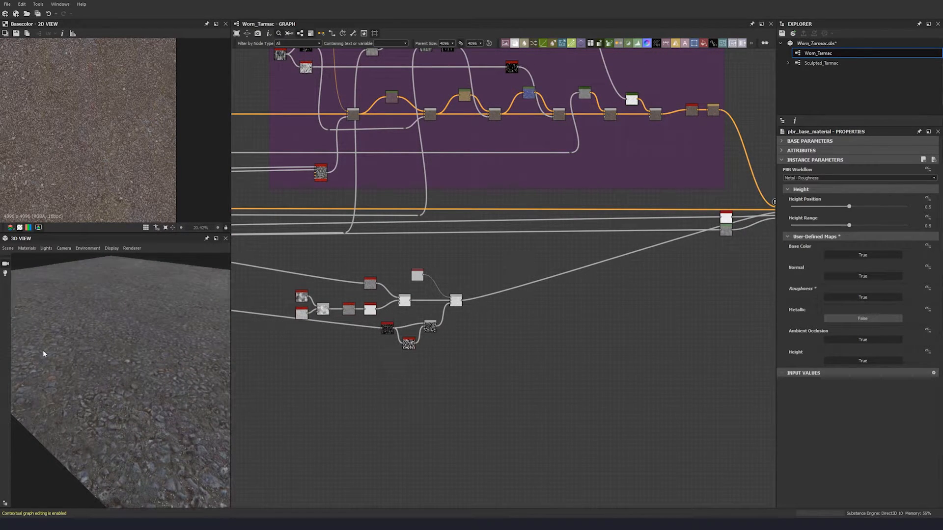
# Duplicate the branch's grayscale Uniform Color node and place the copy just above and beyond the final Blend
pyautogui.moveTo(121, 344); pyautogui.dragTo(127, 360)
pyautogui.scroll(-3, 126, 360)
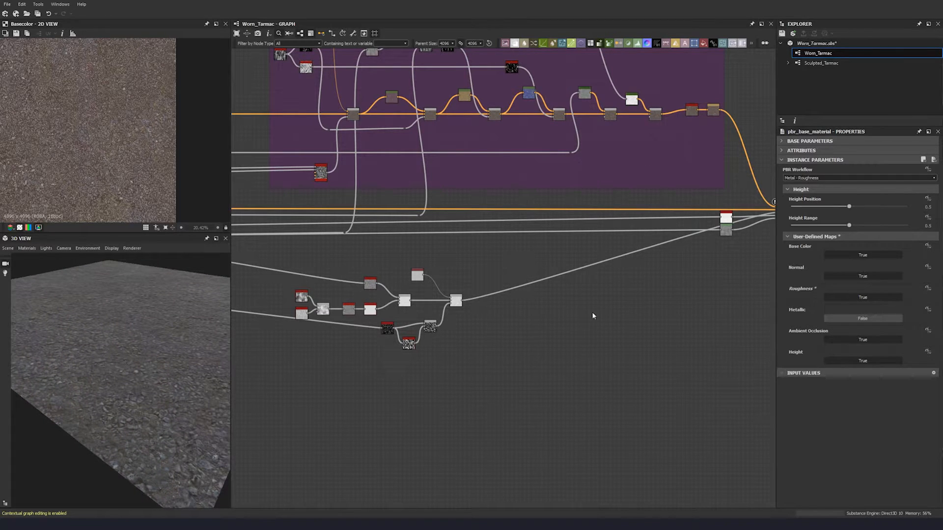
pyautogui.moveTo(474, 352); pyautogui.dragTo(616, 359, button='middle')
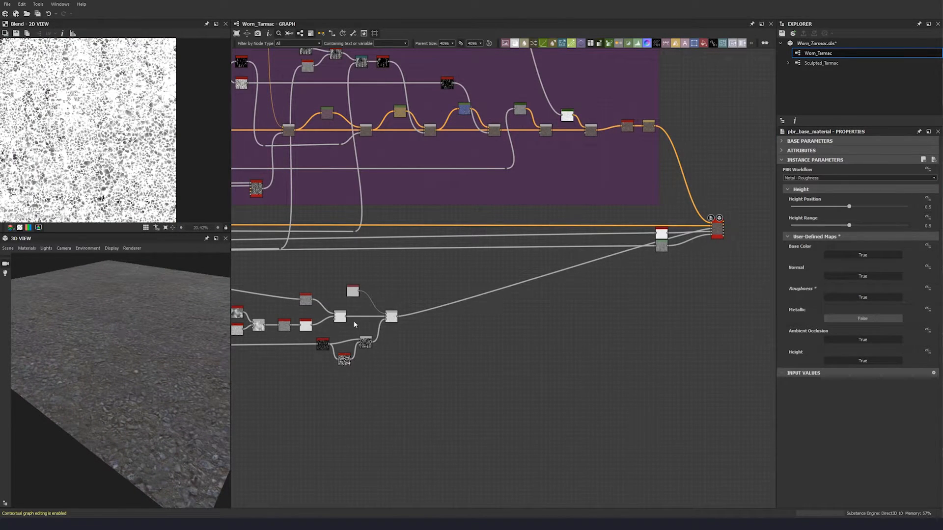
pyautogui.moveTo(416, 304); pyautogui.dragTo(373, 301, button='middle')
pyautogui.press('space')
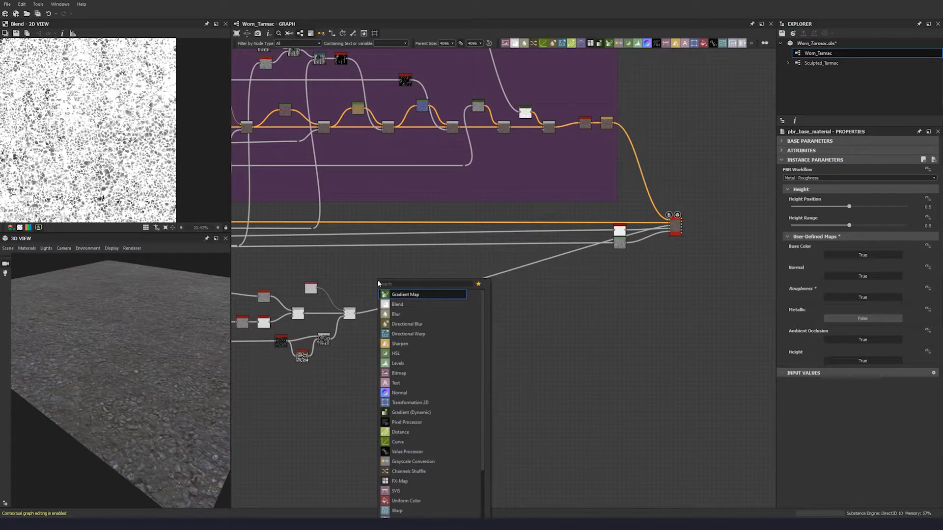
pyautogui.click(355, 281)
pyautogui.click(309, 293)
pyautogui.hotkey('ctrl', 'c')
pyautogui.hotkey('ctrl', 'v')
pyautogui.moveTo(506, 277); pyautogui.dragTo(377, 283)
# Set the duplicated Uniform Color's grayscale output color to 146
pyautogui.click(927, 199)
pyautogui.write('146')
pyautogui.press('Return')
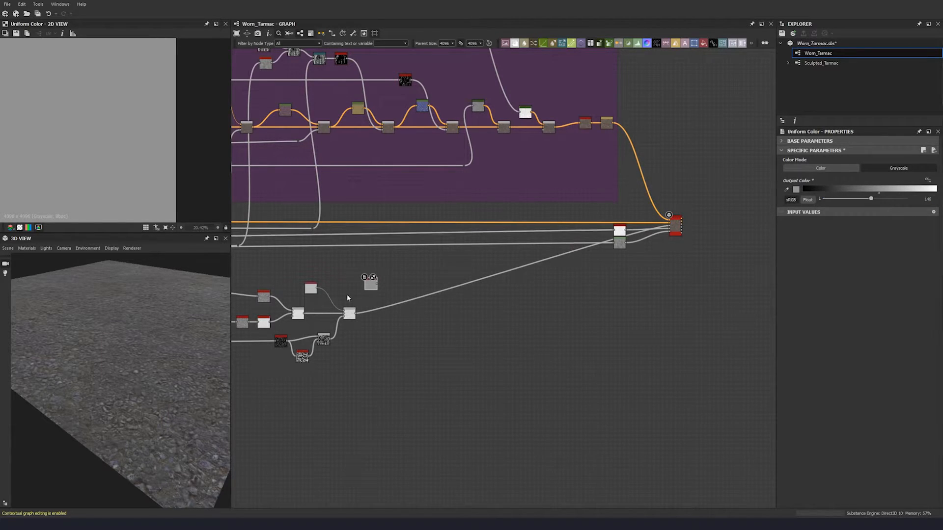
# Add a Blend node with the branch's final Blend as Background and the duplicated Uniform Color as Foreground
pyautogui.press('space')
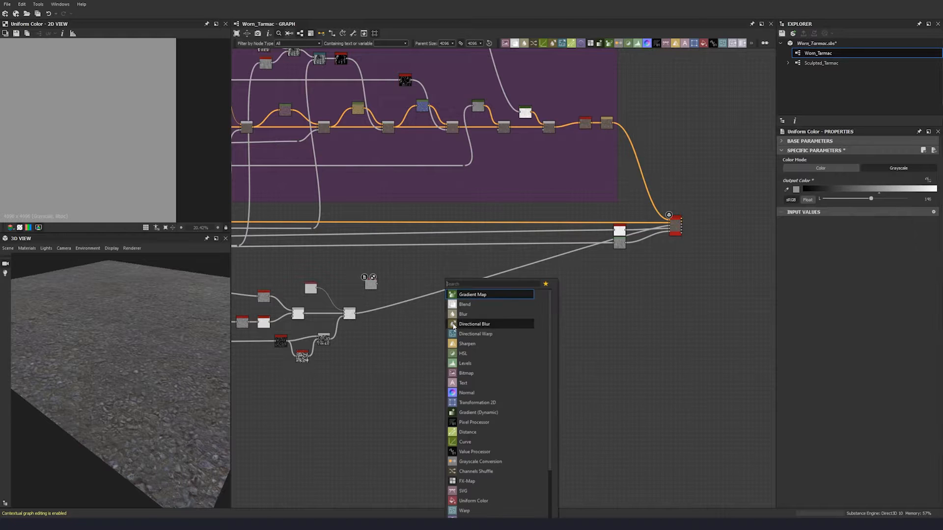
pyautogui.click(467, 306)
pyautogui.moveTo(355, 313); pyautogui.dragTo(439, 322)
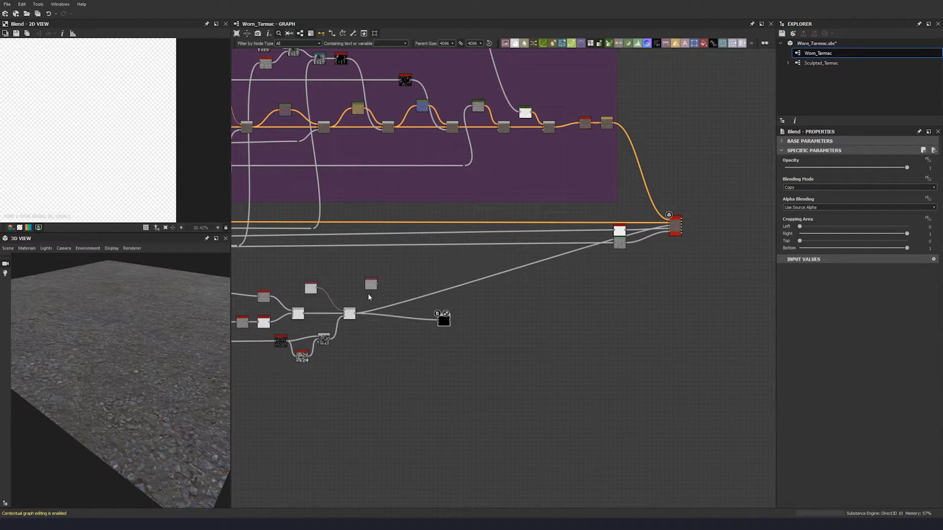
pyautogui.moveTo(377, 284); pyautogui.dragTo(433, 314)
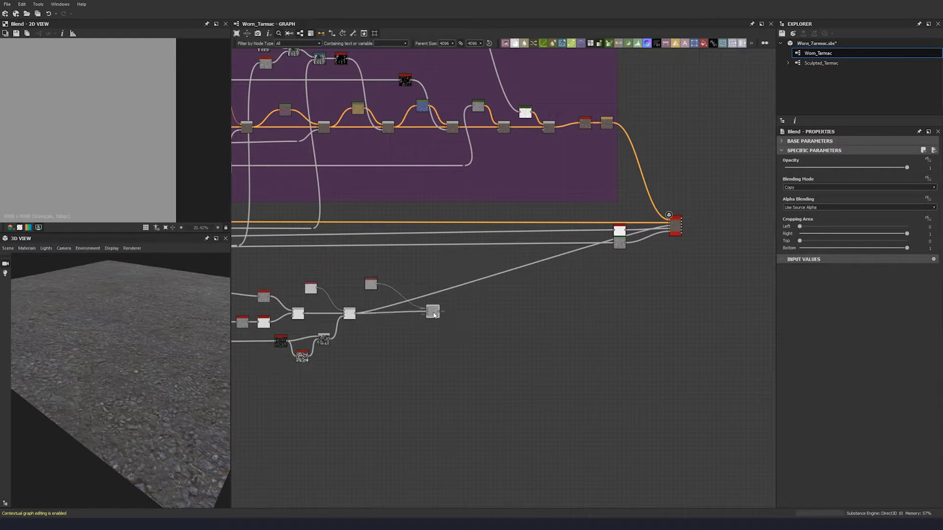
# Add a Histogram Scan node below the links feeding the new Blend
pyautogui.scroll(3, 375, 318)
pyautogui.press('space')
pyautogui.write('hist')
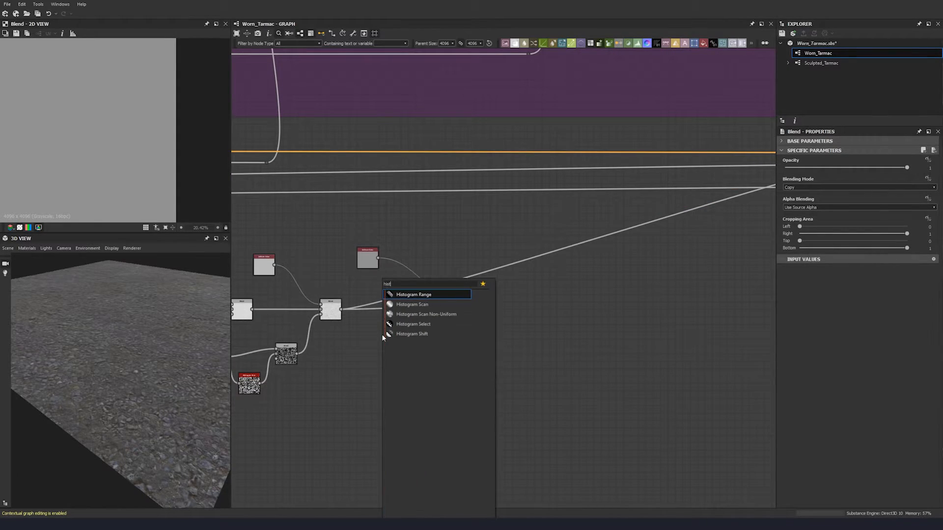
pyautogui.click(412, 304)
pyautogui.moveTo(388, 341); pyautogui.dragTo(418, 336)
# Connect the upper grayscale curvature node in the Curv Masks frame to the input of the new Histogram Scan
pyautogui.scroll(-5, 418, 336)
pyautogui.moveTo(333, 326); pyautogui.dragTo(502, 358, button='middle')
pyautogui.scroll(-1, 501, 359)
pyautogui.moveTo(253, 125); pyautogui.dragTo(310, 136, button='middle')
pyautogui.scroll(3, 322, 164)
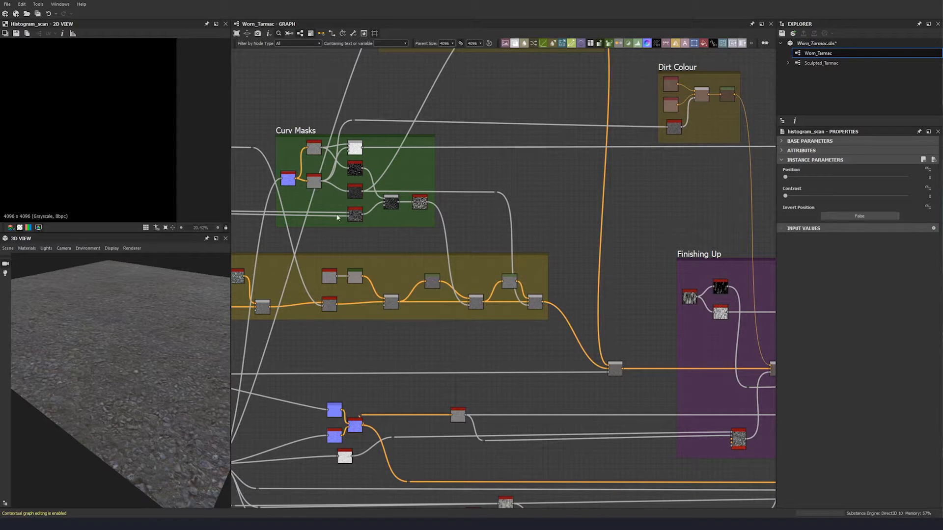
pyautogui.click(322, 147)
pyautogui.moveTo(557, 414); pyautogui.dragTo(279, 118, button='middle')
pyautogui.scroll(4, 414, 216)
pyautogui.click(414, 182)
pyautogui.moveTo(440, 194); pyautogui.dragTo(427, 218)
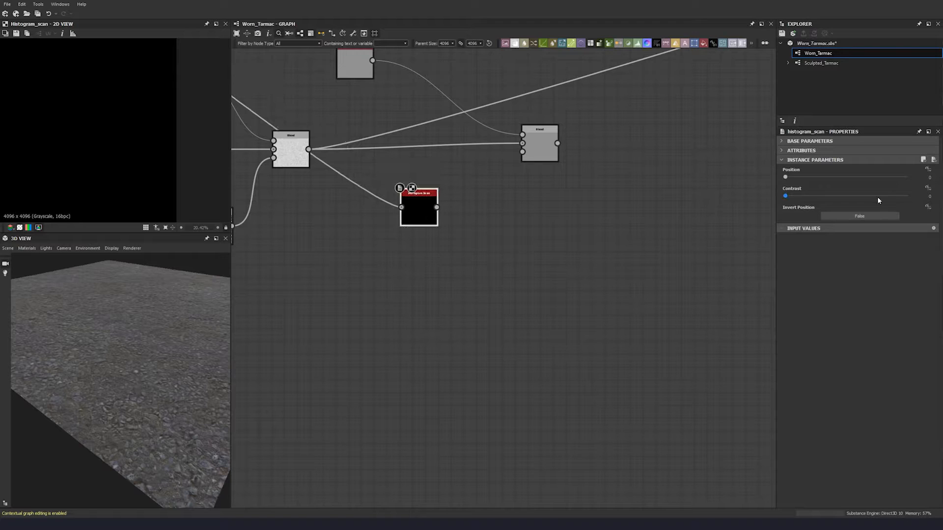
# Set the Histogram Scan's position to 0.38 and contrast to 0.78, and inspect the resulting mask up close in 2D
pyautogui.click(920, 177)
pyautogui.write('0.38')
pyautogui.press('Return')
pyautogui.click(928, 196)
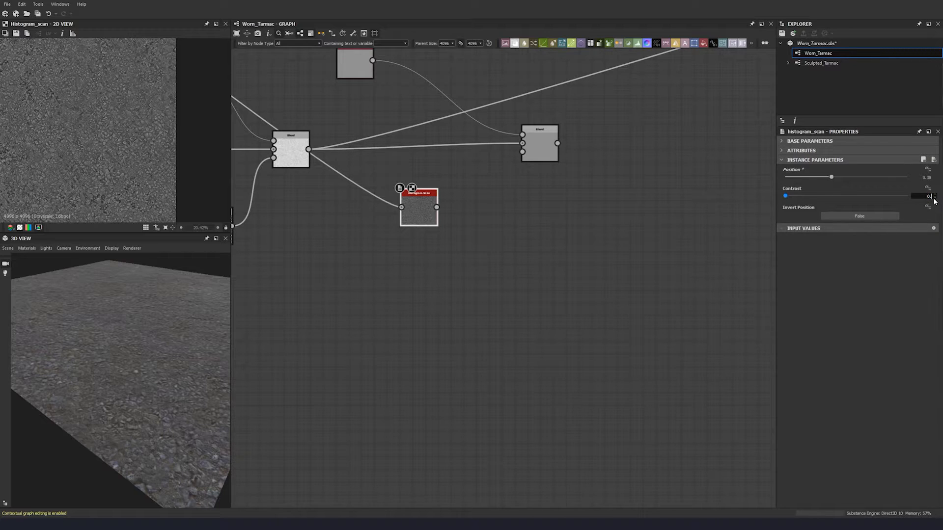
pyautogui.write('0.78')
pyautogui.press('Return')
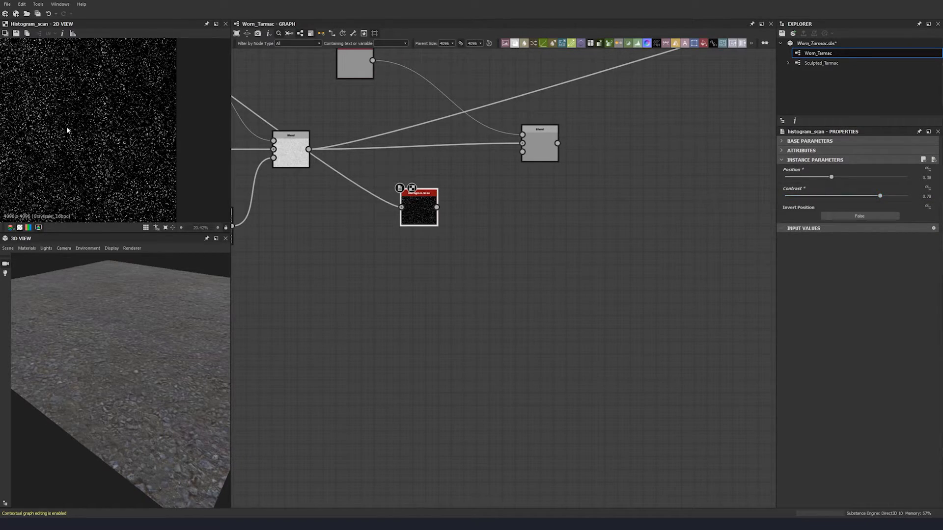
pyautogui.scroll(4, 39, 124)
pyautogui.scroll(4, 40, 107)
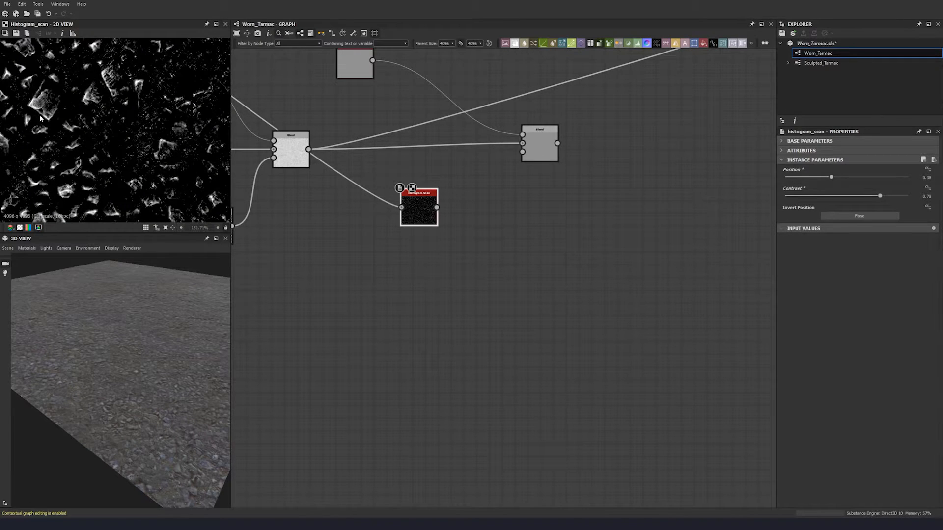
pyautogui.scroll(-2, 41, 102)
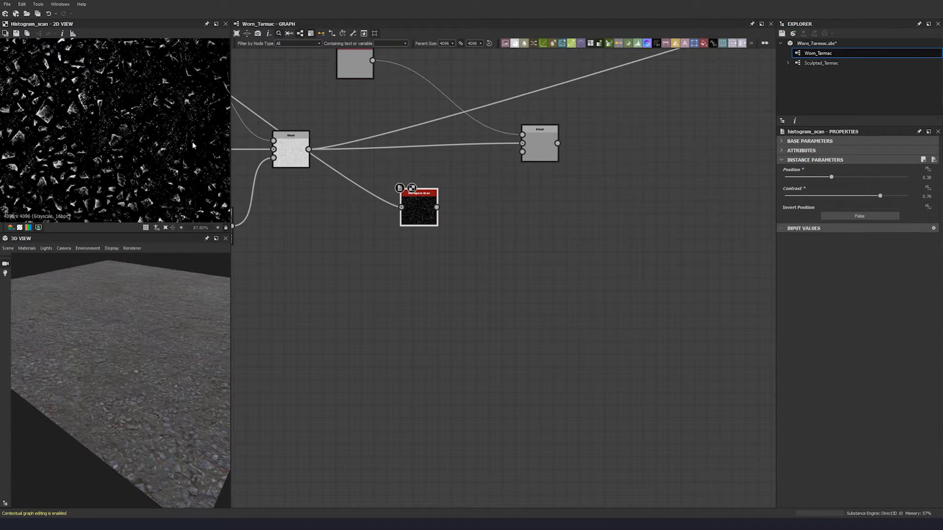
pyautogui.scroll(2, 193, 145)
pyautogui.scroll(-3, 163, 95)
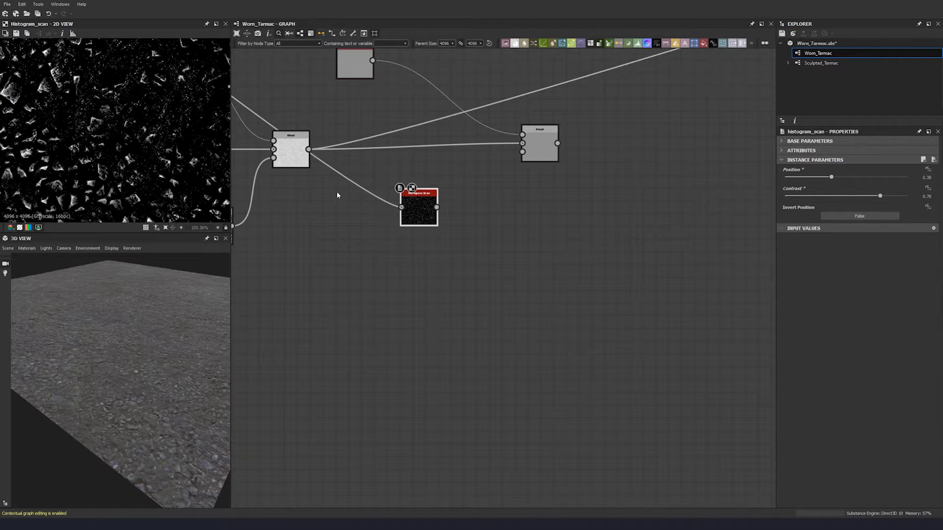
# Connect the Histogram Scan to the new Blend's Opacity input and compare this Blend with the preceding one in 2D
pyautogui.moveTo(532, 183); pyautogui.dragTo(443, 196, button='middle')
pyautogui.moveTo(432, 164); pyautogui.dragTo(347, 220)
pyautogui.moveTo(438, 265); pyautogui.dragTo(443, 266, button='middle')
pyautogui.doubleClick(448, 164)
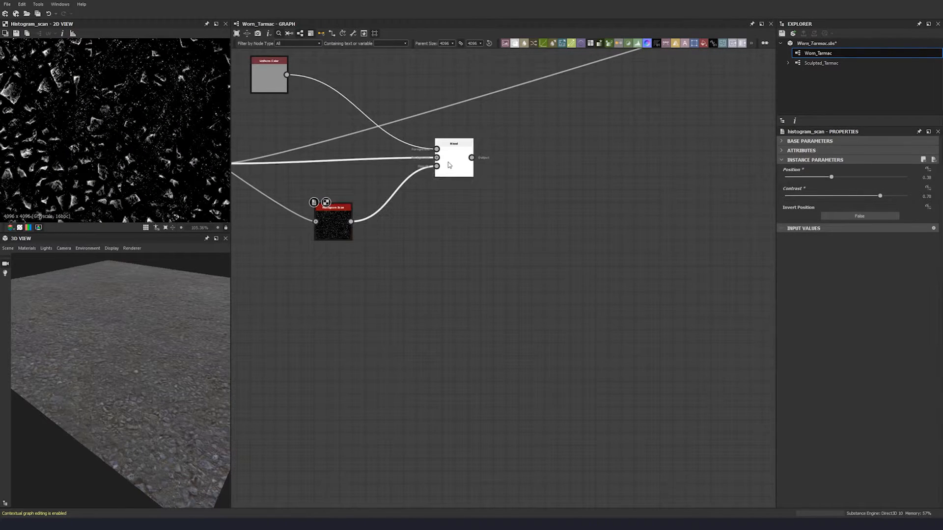
pyautogui.moveTo(347, 204); pyautogui.dragTo(441, 223, button='middle')
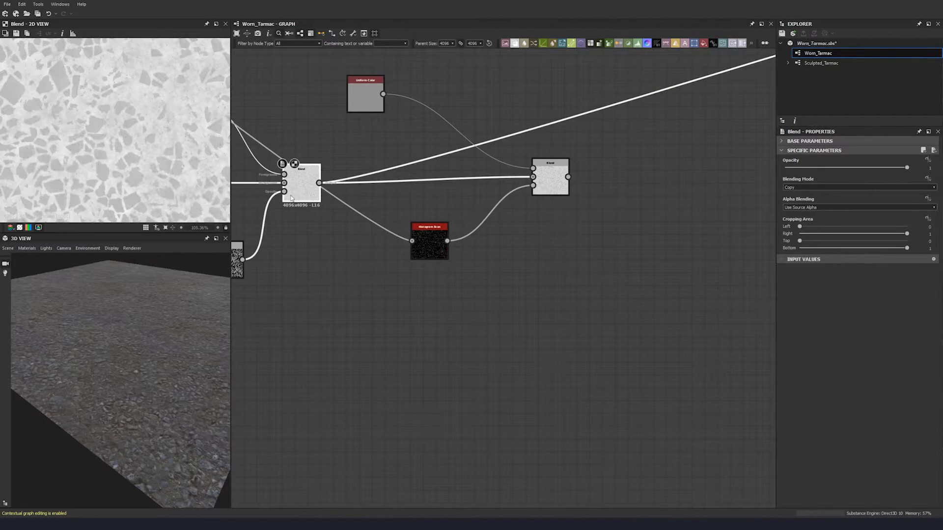
pyautogui.moveTo(93, 162); pyautogui.dragTo(176, 172, button='middle')
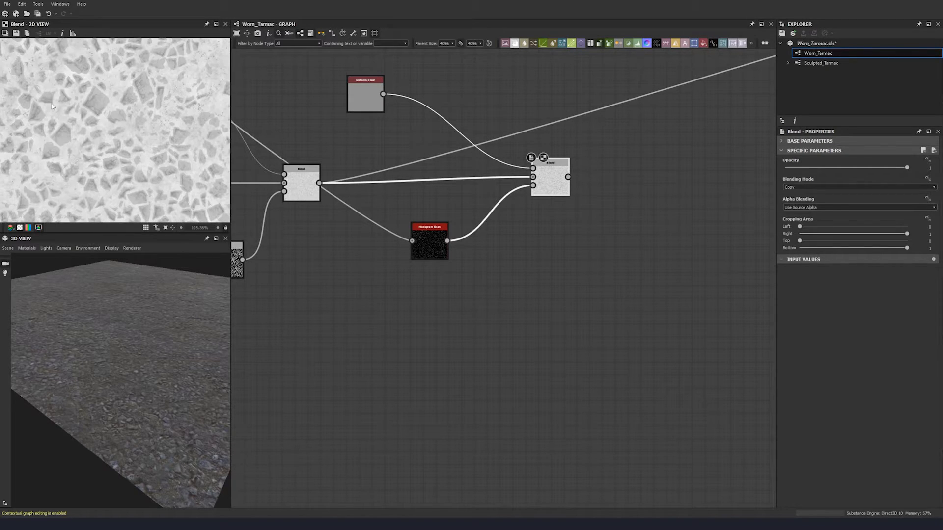
pyautogui.scroll(-3, 530, 183)
# Reroute the Roughness link to come from the new Blend and inspect the stones in 3D under a changed light direction
pyautogui.moveTo(532, 183); pyautogui.dragTo(399, 199, button='middle')
pyautogui.keyDown('shift'); pyautogui.moveTo(295, 199); pyautogui.dragTo(415, 197); pyautogui.keyUp('shift')
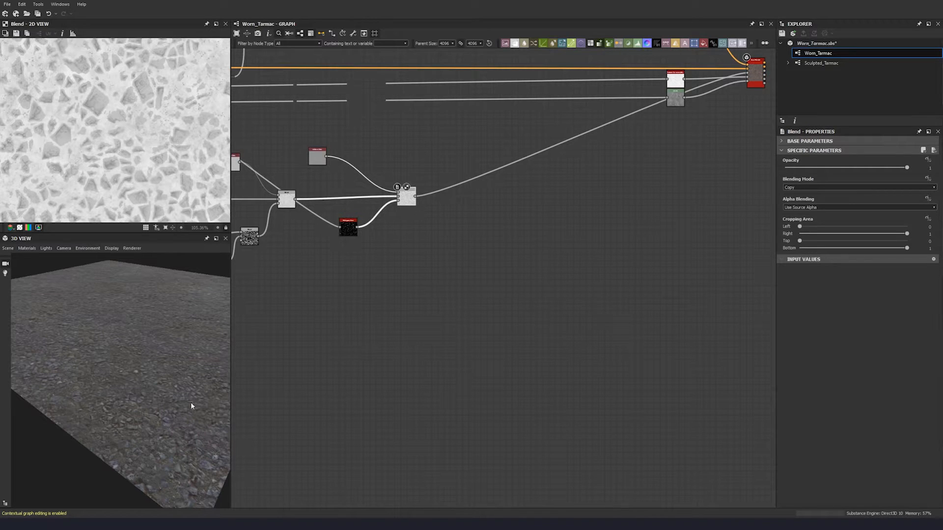
pyautogui.scroll(6, 179, 314)
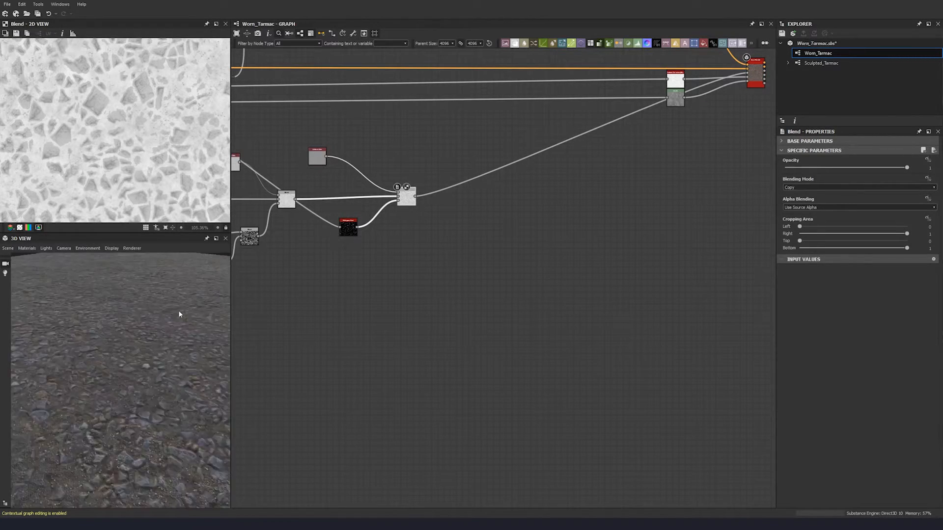
pyautogui.scroll(3, 177, 314)
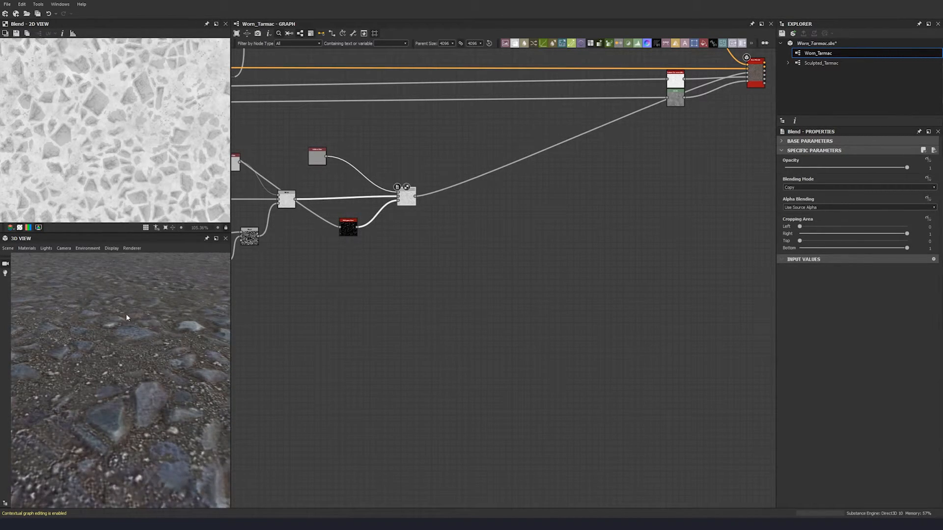
pyautogui.keyDown('ctrl'); pyautogui.keyDown('shift'); pyautogui.moveTo(85, 320); pyautogui.dragTo(30, 319, button='right'); pyautogui.keyUp('shift'); pyautogui.keyUp('ctrl')
pyautogui.scroll(-8, 126, 403)
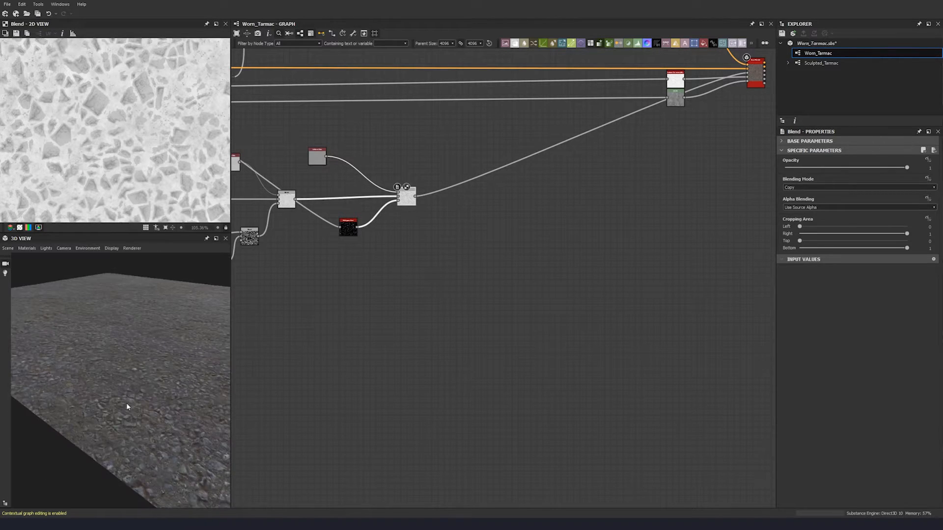
# Add another Blend node at the end of the roughness branch with the preceding Blend as its Background
pyautogui.moveTo(552, 376); pyautogui.dragTo(561, 399, button='middle')
pyautogui.moveTo(413, 317); pyautogui.dragTo(415, 341, button='middle')
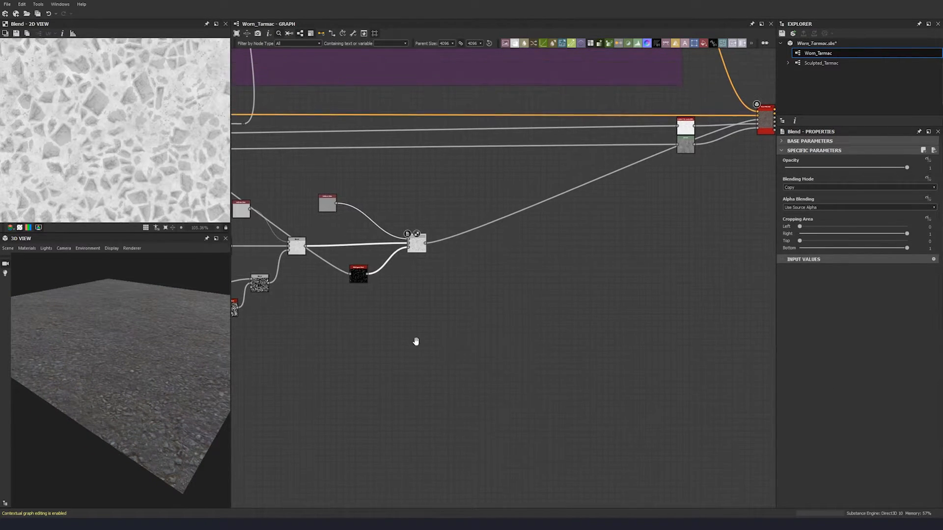
pyautogui.rightClick(464, 214)
pyautogui.click(525, 240)
pyautogui.moveTo(457, 218); pyautogui.dragTo(475, 258)
# Connect the top node of the Height Adjustment frame to the Foreground input of the newly added Blend
pyautogui.scroll(-3, 475, 258)
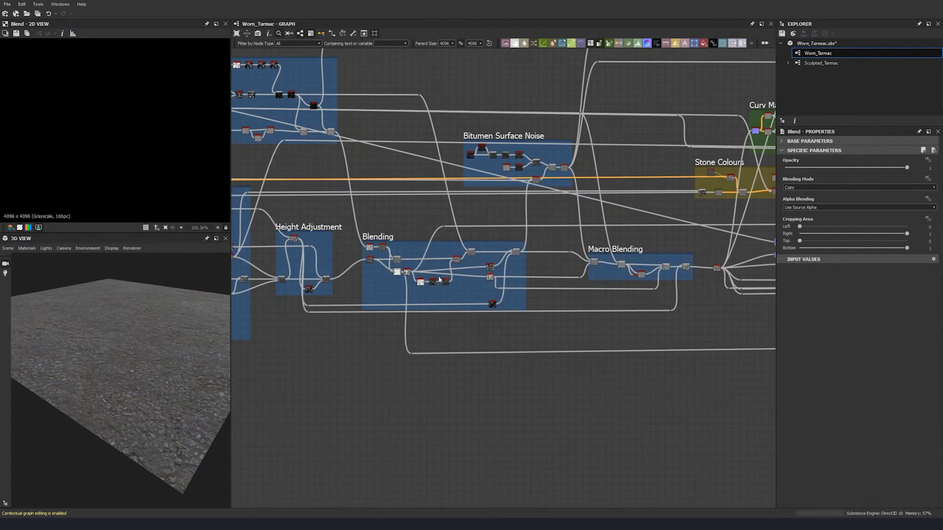
pyautogui.scroll(5, 375, 227)
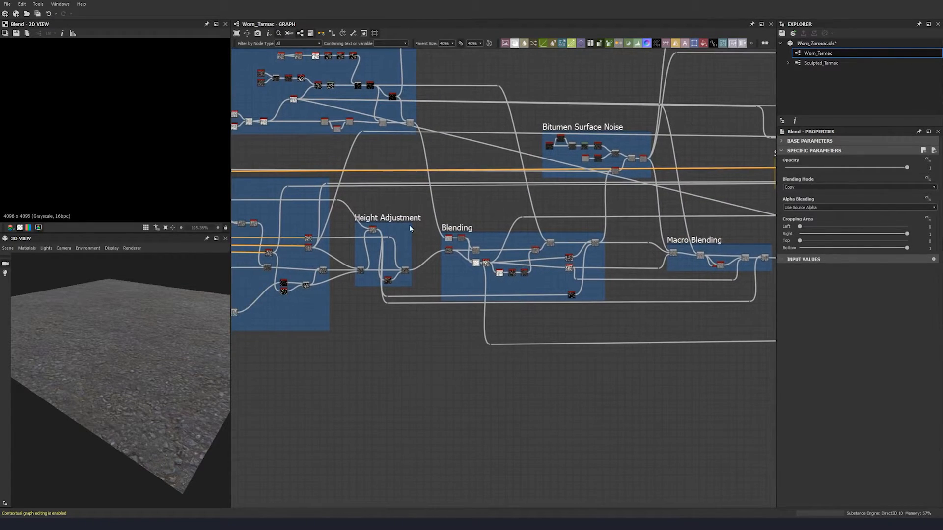
pyautogui.click(378, 227)
pyautogui.scroll(-3, 519, 295)
pyautogui.moveTo(599, 361); pyautogui.dragTo(212, 291, button='middle')
pyautogui.moveTo(738, 282); pyautogui.dragTo(516, 276, button='middle')
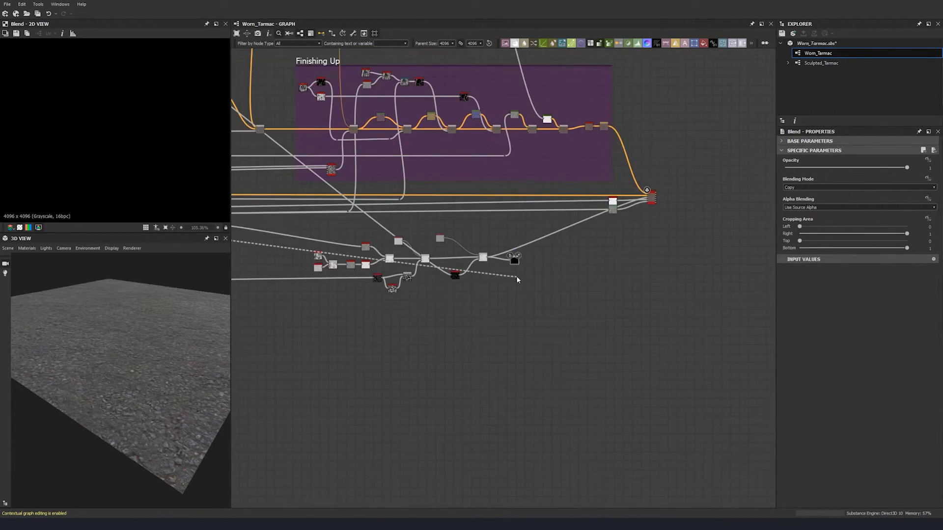
pyautogui.scroll(3, 515, 276)
pyautogui.click(501, 231)
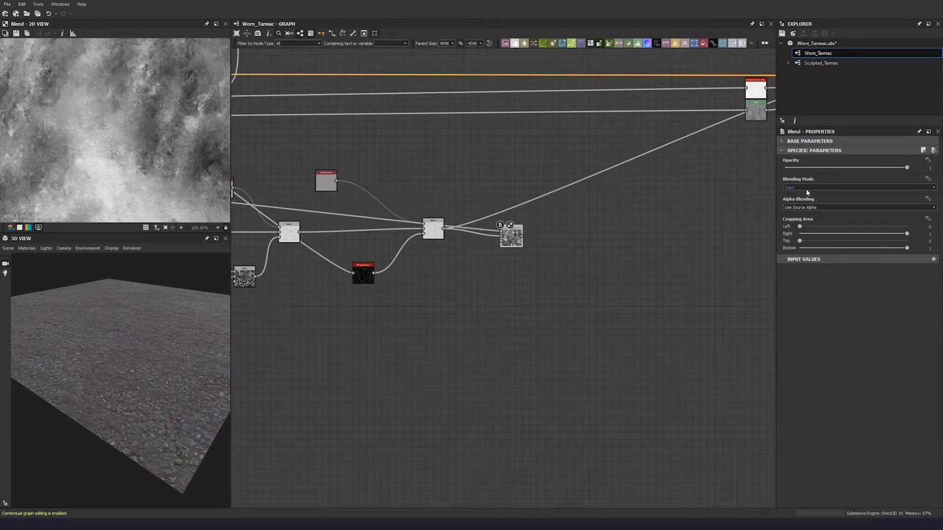
# Set the new Blend's blending mode to Soft Light and view the whole texture in 2D
pyautogui.click(806, 188)
pyautogui.click(803, 235)
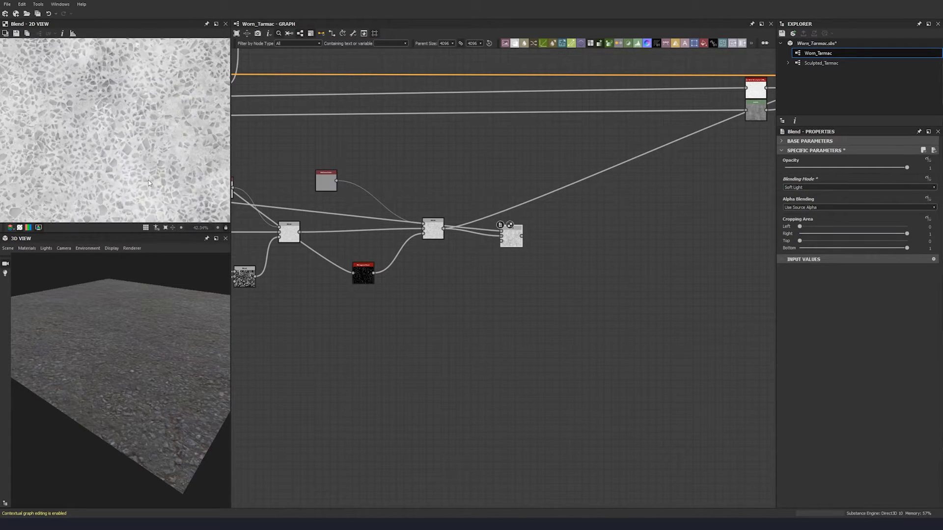
pyautogui.scroll(-5, 147, 181)
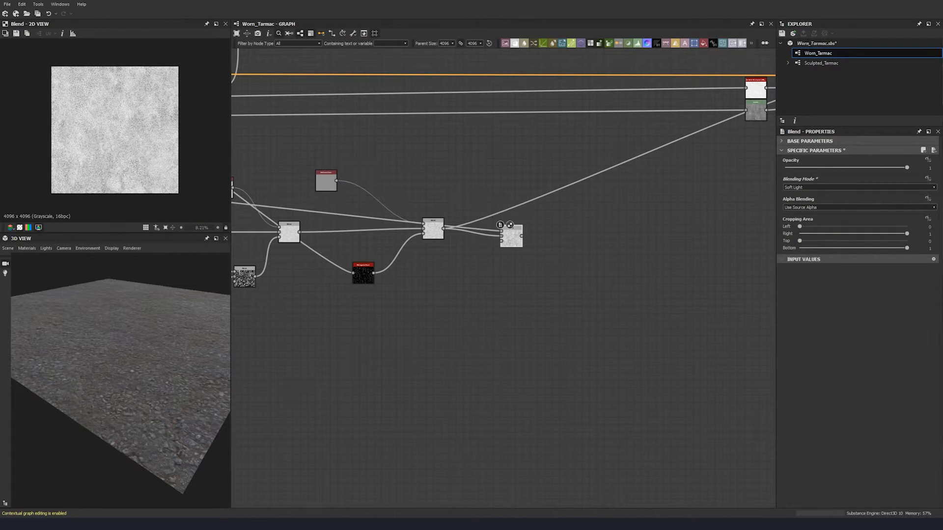
# Align the Soft Light Blend, reroute the Roughness link to its output, and check the tarmac in 3D under changed light
pyautogui.moveTo(511, 236); pyautogui.dragTo(510, 222)
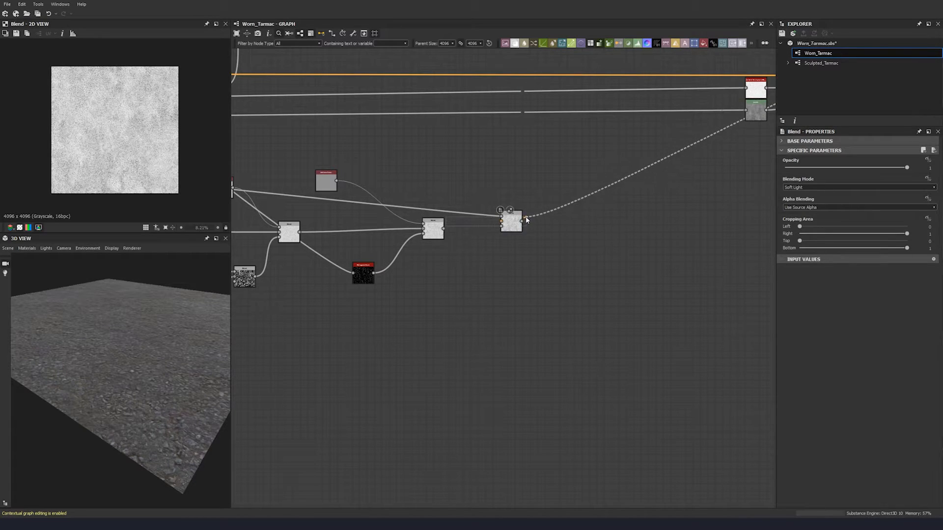
pyautogui.moveTo(145, 345)
pyautogui.keyDown('ctrl'); pyautogui.keyDown('shift'); pyautogui.mouseDown(button='right')
pyautogui.moveTo(120, 333)
pyautogui.moveTo(178, 335)
pyautogui.moveTo(144, 336)
pyautogui.moveTo(175, 336)
pyautogui.moveTo(152, 337)
pyautogui.mouseUp(button='right'); pyautogui.keyUp('shift'); pyautogui.keyUp('ctrl')
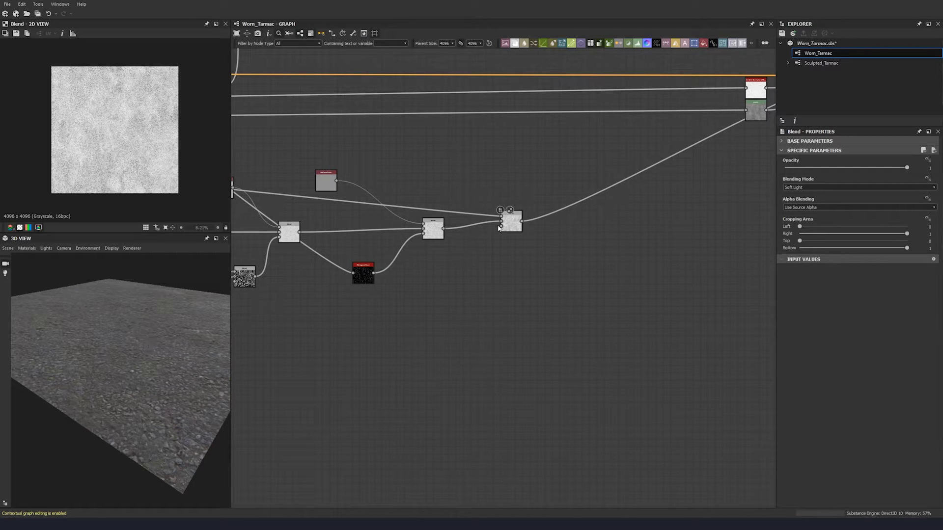
pyautogui.keyDown('ctrl'); pyautogui.keyDown('shift'); pyautogui.moveTo(182, 334); pyautogui.dragTo(72, 327, button='right'); pyautogui.keyUp('shift'); pyautogui.keyUp('ctrl')
# Add one more Blend node near the PBR base material and feed it the Soft Light Blend as Background
pyautogui.moveTo(539, 152); pyautogui.dragTo(385, 239, button='middle')
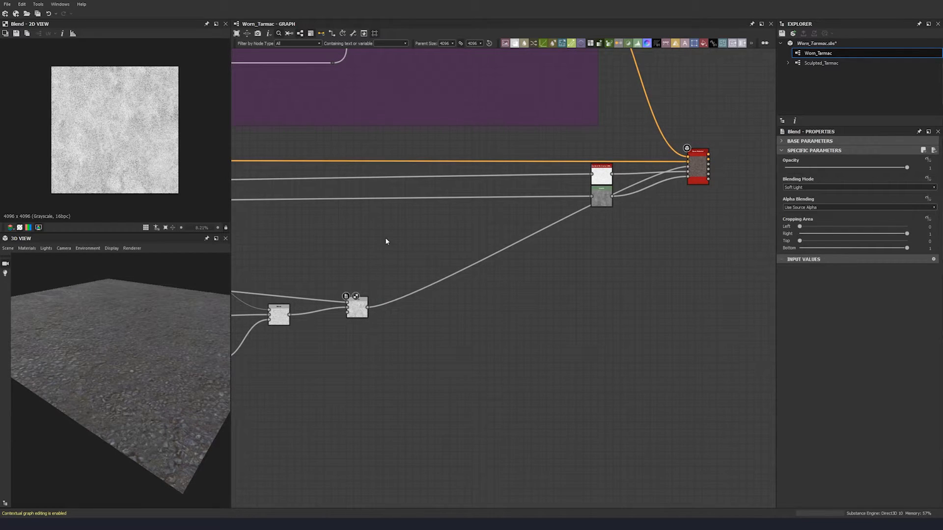
pyautogui.press('space')
pyautogui.click(413, 265)
pyautogui.moveTo(368, 307); pyautogui.dragTo(439, 268)
# Connect the mg_dirt node in the Finishing Up frame to the Foreground input of the newest Blend
pyautogui.scroll(-4, 439, 268)
pyautogui.moveTo(348, 270); pyautogui.dragTo(393, 291, button='middle')
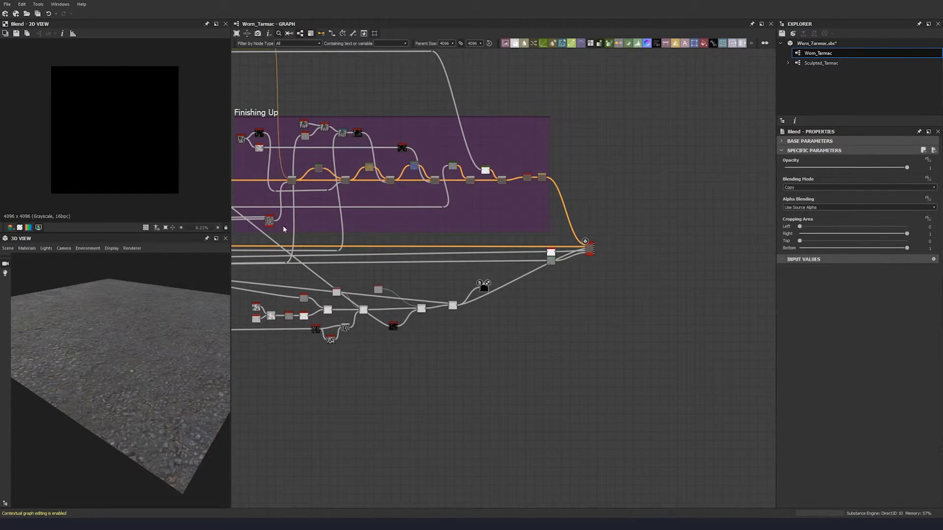
pyautogui.moveTo(274, 221); pyautogui.dragTo(480, 289)
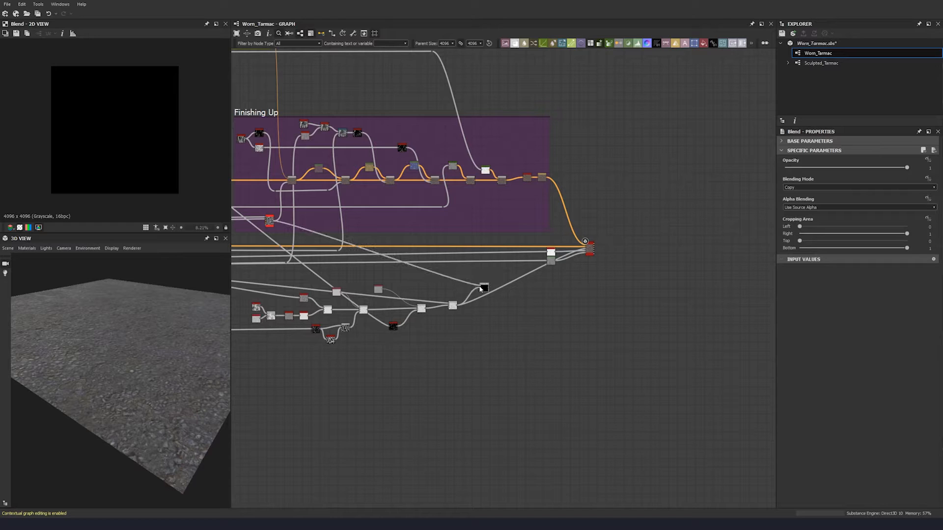
# Set the newest Blend's blending mode to Screen and its opacity to 0.42
pyautogui.click(821, 187)
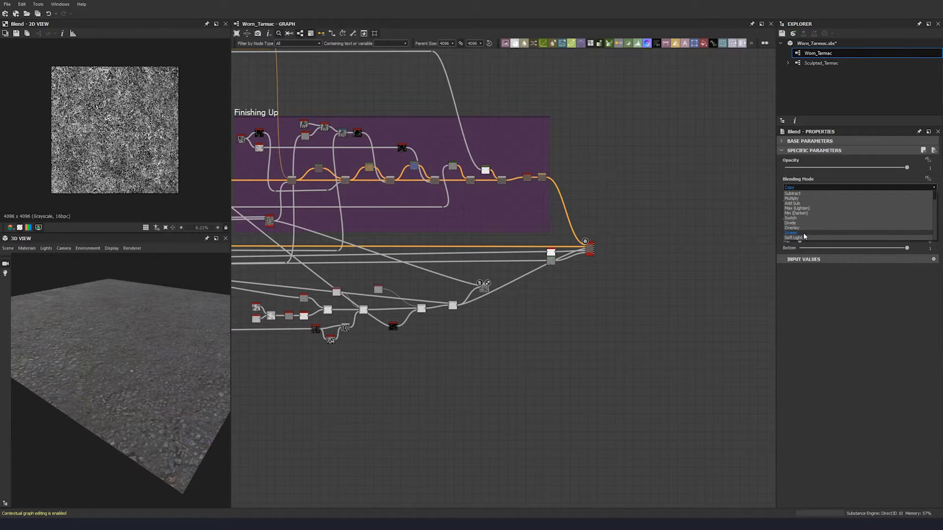
pyautogui.click(803, 233)
pyautogui.hotkey('shift', 'Tab')
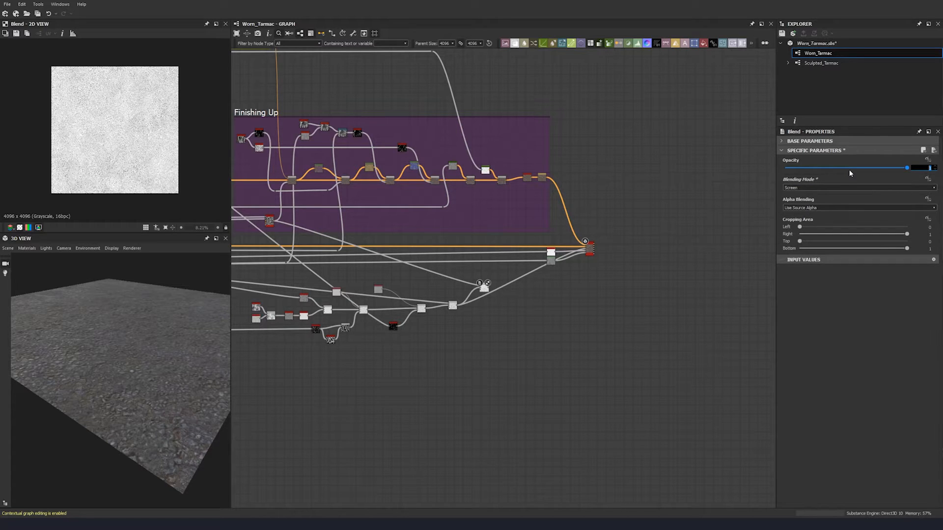
pyautogui.write('0.42')
pyautogui.press('Return')
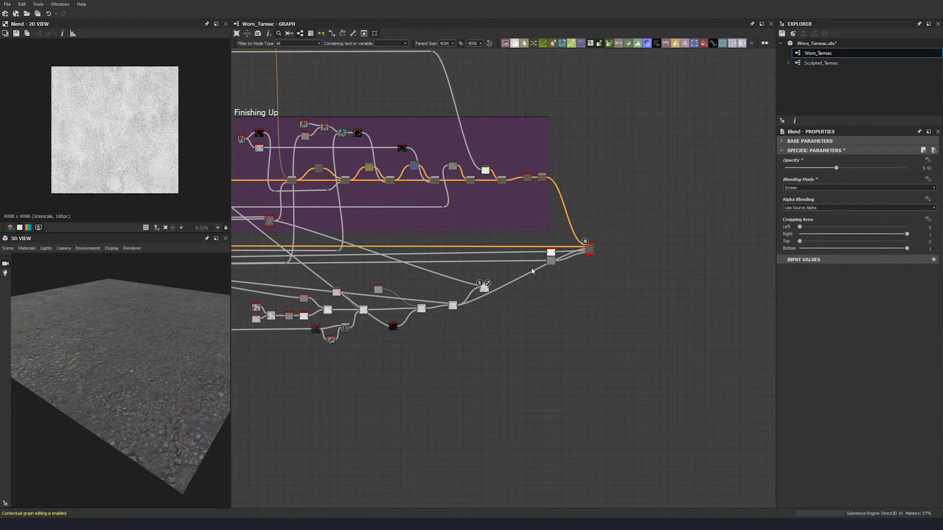
# Move the PBR base material's Roughness link from the Soft Light Blend to the Screen Blend's output
pyautogui.moveTo(460, 300); pyautogui.dragTo(433, 303, button='middle')
pyautogui.scroll(3, 433, 303)
pyautogui.keyDown('shift'); pyautogui.moveTo(427, 308); pyautogui.dragTo(481, 277); pyautogui.keyUp('shift')
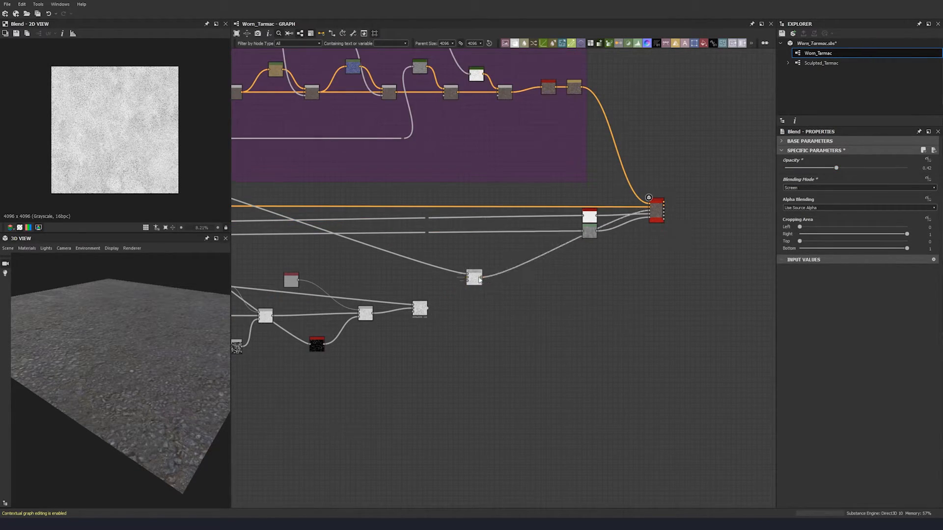
# Add a Levels node after the Screen Blend, feed it the Blend's output and align the two nodes
pyautogui.scroll(3, 436, 293)
pyautogui.press('space')
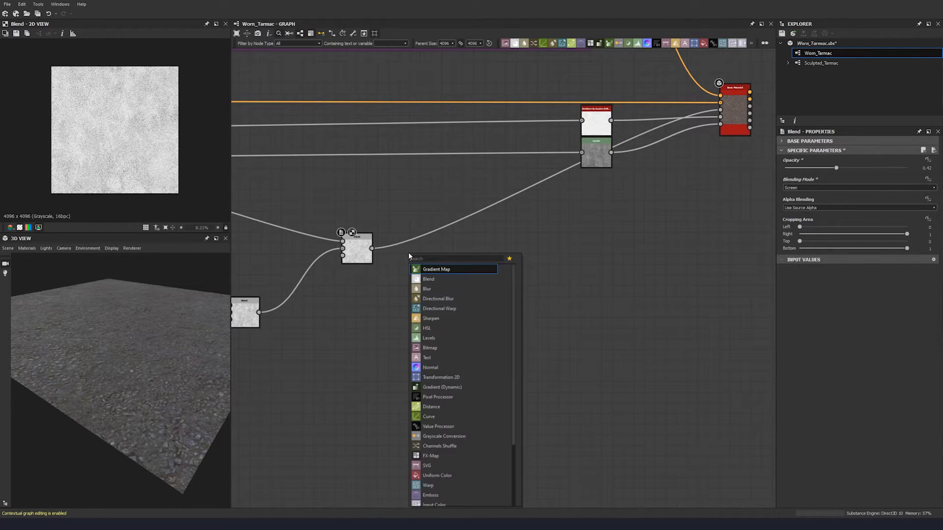
pyautogui.write('levels')
pyautogui.click(434, 270)
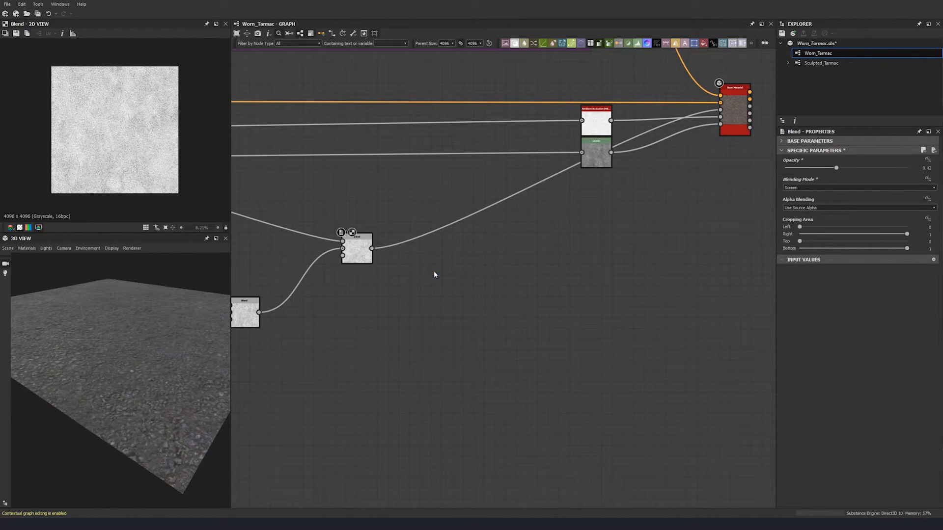
pyautogui.moveTo(407, 253); pyautogui.dragTo(482, 263)
pyautogui.moveTo(372, 248); pyautogui.dragTo(499, 265)
pyautogui.moveTo(464, 259); pyautogui.dragTo(369, 250)
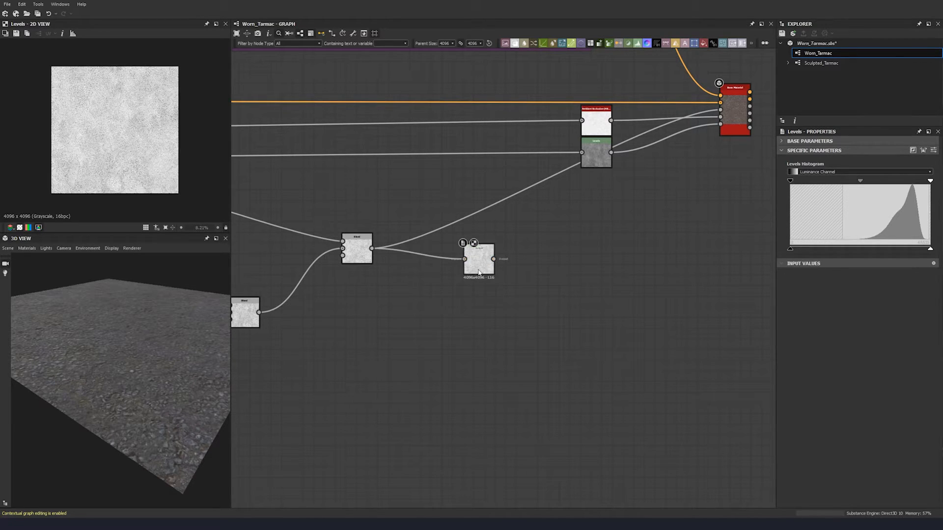
pyautogui.moveTo(479, 260); pyautogui.dragTo(447, 250)
# Raise the Levels output black point past the midpoint, lower its output white point slightly, and reroute the Roughness link to the Levels output
pyautogui.scroll(5, 162, 144)
pyautogui.scroll(-2, 162, 144)
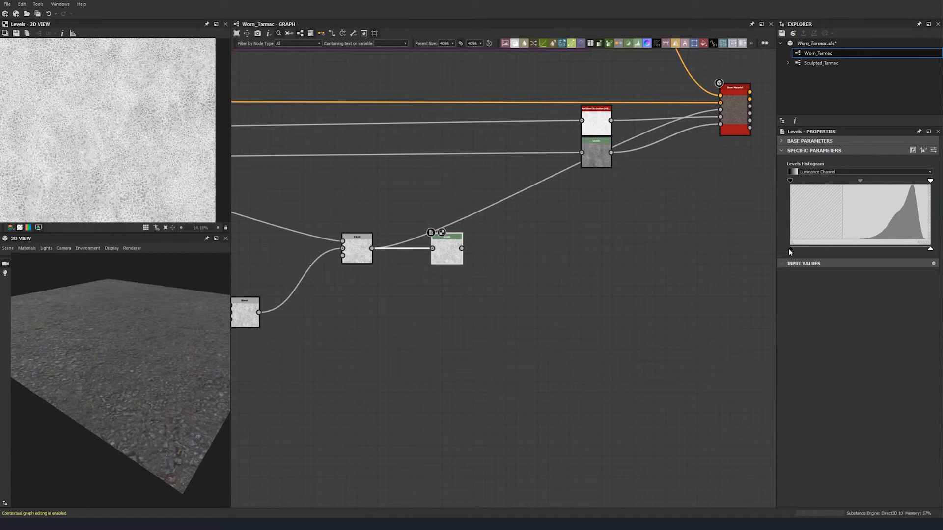
pyautogui.moveTo(803, 251); pyautogui.dragTo(885, 252)
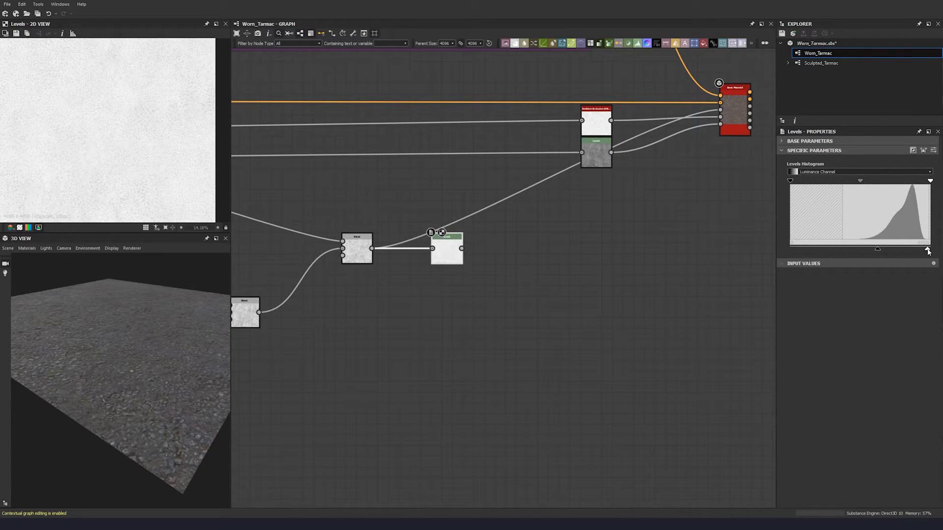
pyautogui.moveTo(382, 251); pyautogui.dragTo(462, 249)
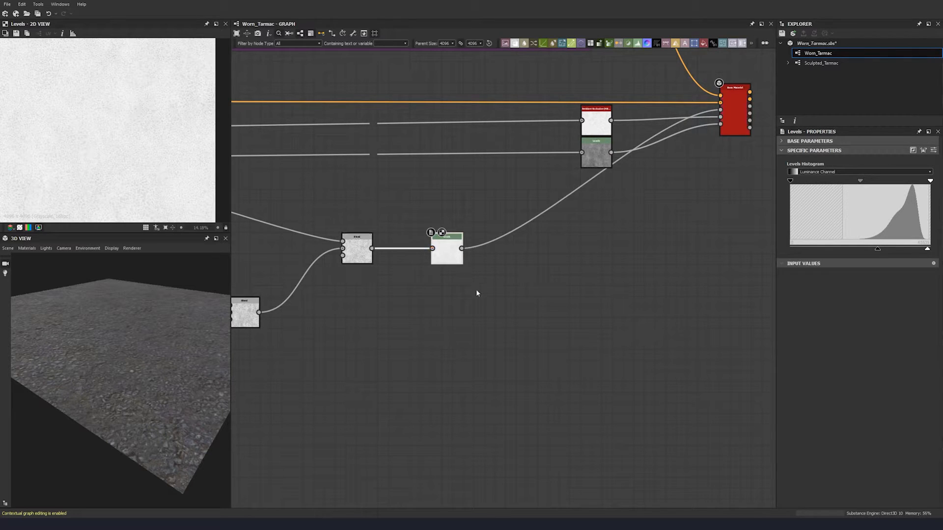
pyautogui.moveTo(190, 360); pyautogui.dragTo(149, 353)
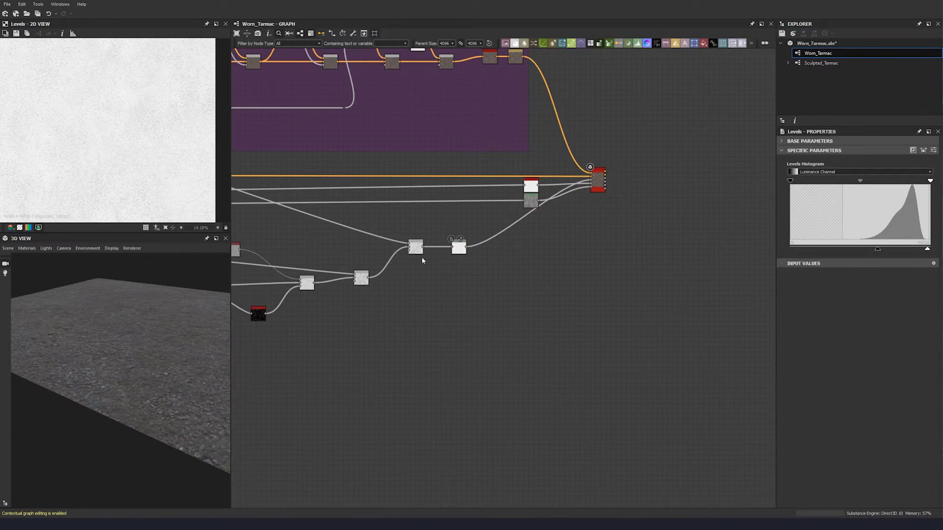
# Tidy the long links feeding the roughness Blend chain by adding dot nodes and routing them around the other nodes
pyautogui.scroll(-3, 658, 346)
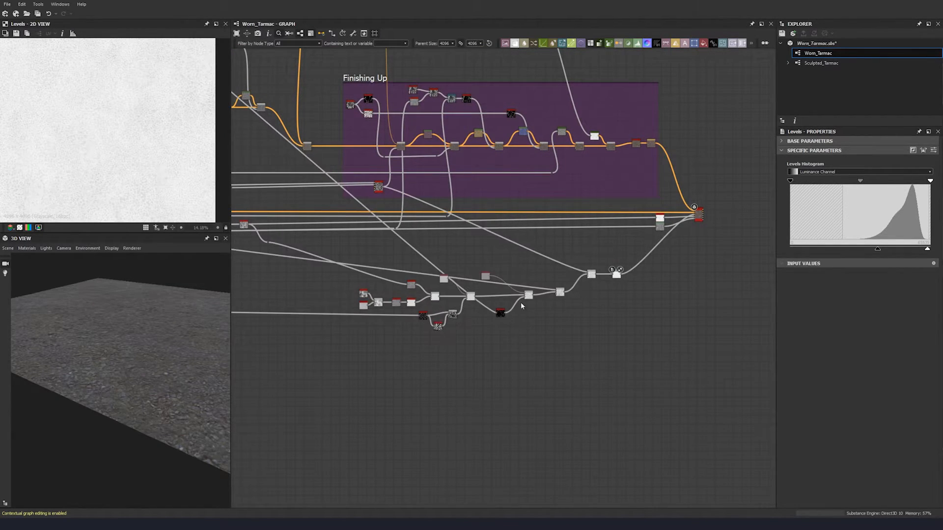
pyautogui.scroll(-3, 586, 253)
pyautogui.keyDown('alt'); pyautogui.moveTo(436, 231); pyautogui.dragTo(374, 308); pyautogui.keyUp('alt')
pyautogui.scroll(1, 358, 307)
pyautogui.moveTo(358, 306); pyautogui.dragTo(301, 299, button='middle')
pyautogui.keyDown('alt'); pyautogui.moveTo(344, 262); pyautogui.dragTo(255, 280); pyautogui.keyUp('alt')
pyautogui.moveTo(255, 280); pyautogui.dragTo(559, 278, button='middle')
pyautogui.scroll(1, 766, 267)
pyautogui.moveTo(766, 266); pyautogui.dragTo(535, 255, button='middle')
pyautogui.keyDown('alt'); pyautogui.moveTo(540, 210); pyautogui.dragTo(512, 257); pyautogui.keyUp('alt')
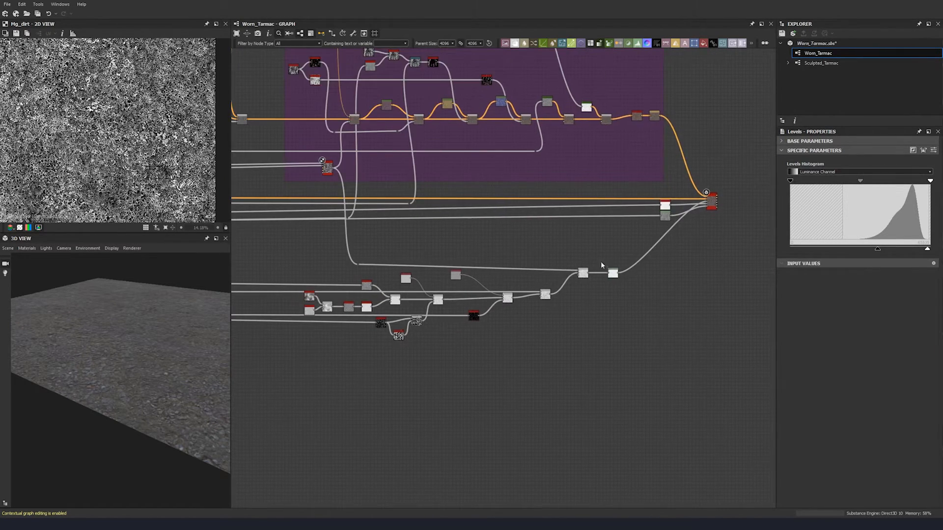
# Enclose the roughness node chain in a red frame titled "Roughness"
pyautogui.moveTo(614, 294); pyautogui.dragTo(446, 244)
pyautogui.press('space')
pyautogui.write('fra')
pyautogui.press('Return')
pyautogui.moveTo(800, 178); pyautogui.dragTo(777, 181)
pyautogui.write('Roughness')
pyautogui.press('Return')
pyautogui.scroll(2, 604, 267)
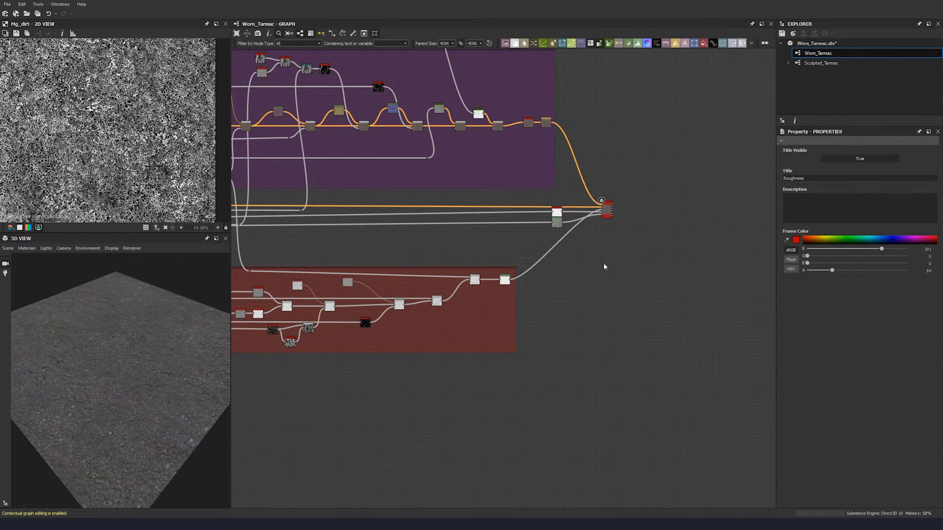
pyautogui.moveTo(599, 259); pyautogui.dragTo(470, 271, button='middle')
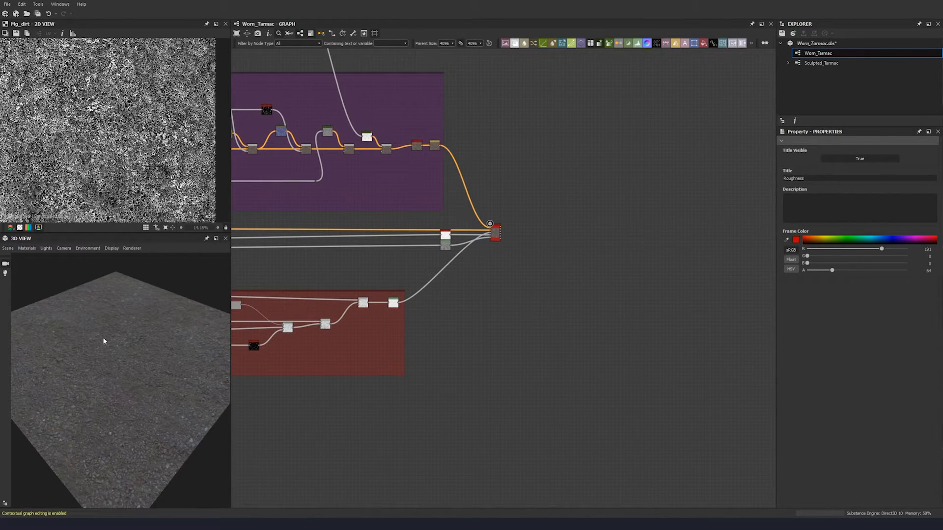